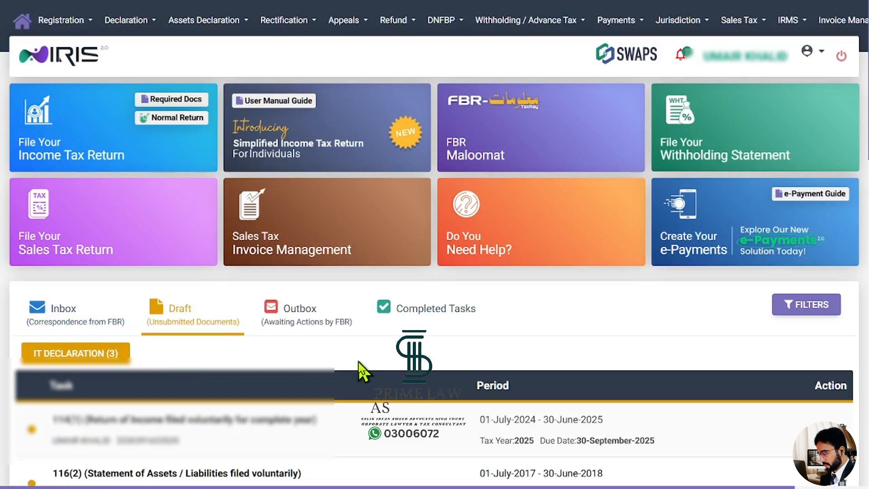
Open the tax year 2025 draft of the 114(1) income return for editing and check its salary pay amount.
{"action": "scroll", "coordinate": [362, 371], "scroll_direction": "down", "scroll_amount": 1}
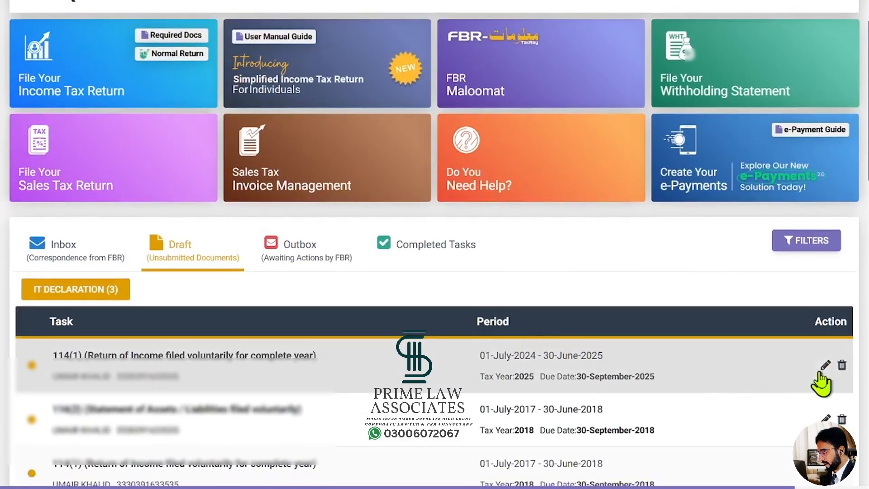
{"action": "left_click", "coordinate": [823, 372]}
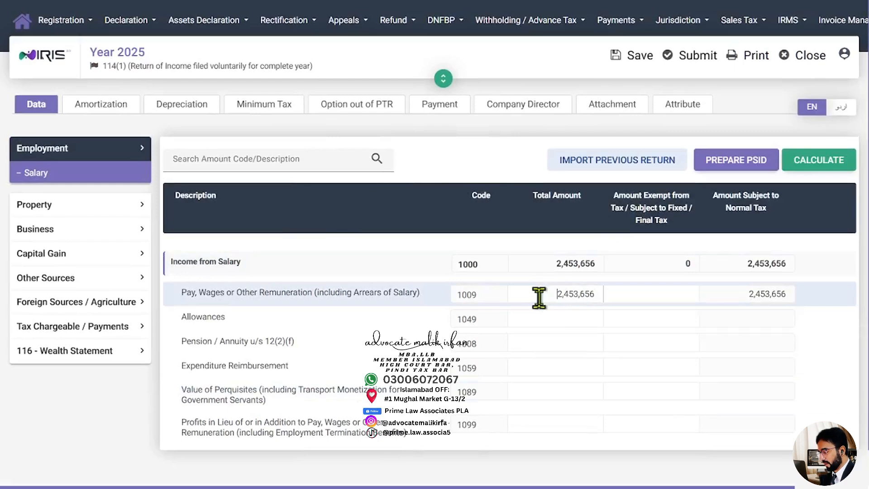
{"action": "left_click_drag", "start_coordinate": [539, 298], "coordinate": [633, 300]}
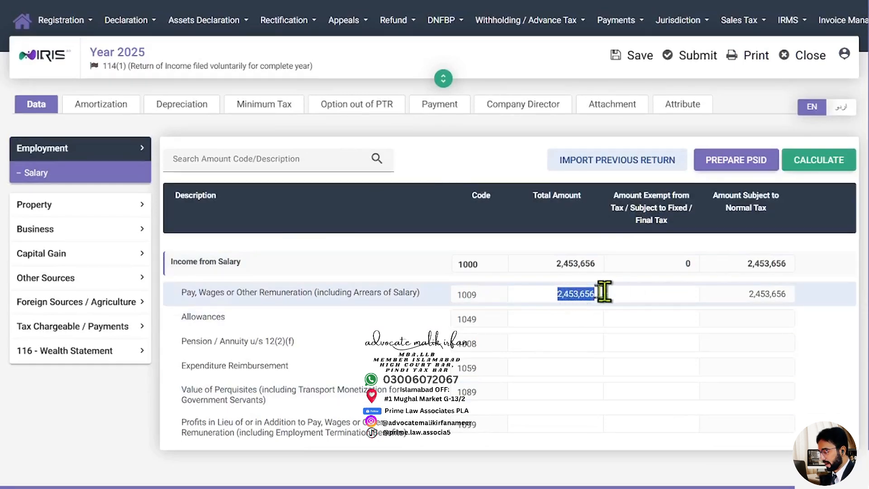
{"action": "left_click", "coordinate": [560, 300]}
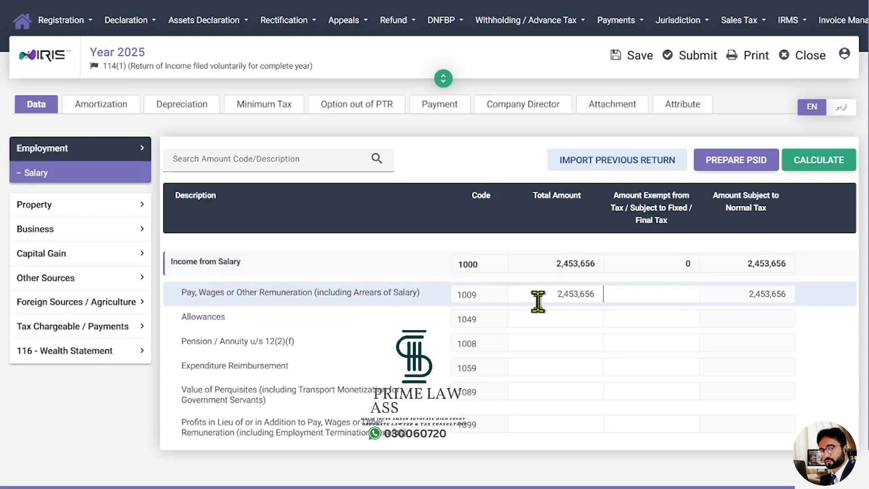
{"action": "left_click_drag", "start_coordinate": [561, 296], "coordinate": [613, 301]}
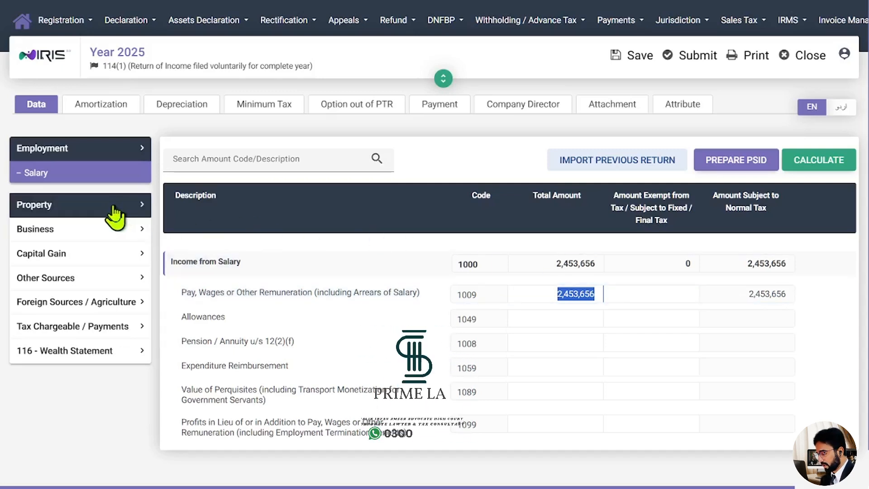
Review the Receipts / Deductions entries in the Property section of the return.
{"action": "scroll", "coordinate": [113, 207], "scroll_direction": "down", "scroll_amount": 1}
{"action": "left_click", "coordinate": [109, 183]}
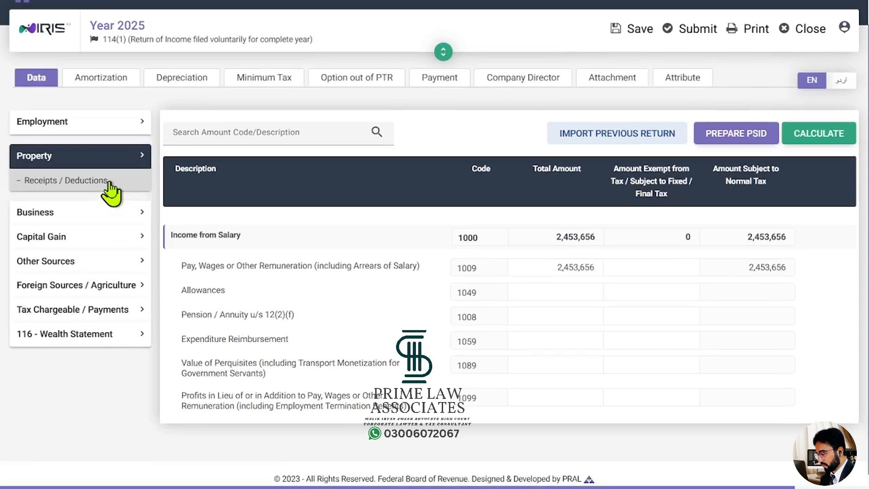
{"action": "left_click", "coordinate": [109, 183]}
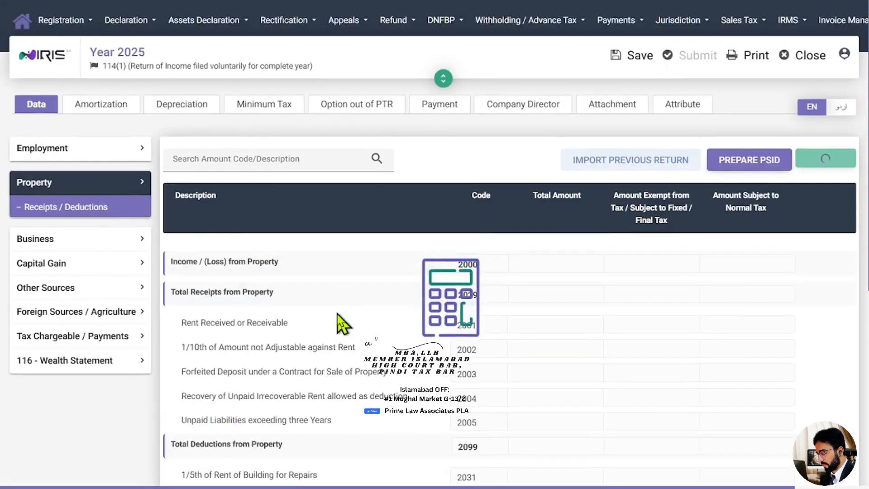
{"action": "scroll", "coordinate": [342, 322], "scroll_direction": "down", "scroll_amount": 2}
{"action": "scroll", "coordinate": [341, 323], "scroll_direction": "down", "scroll_amount": 5}
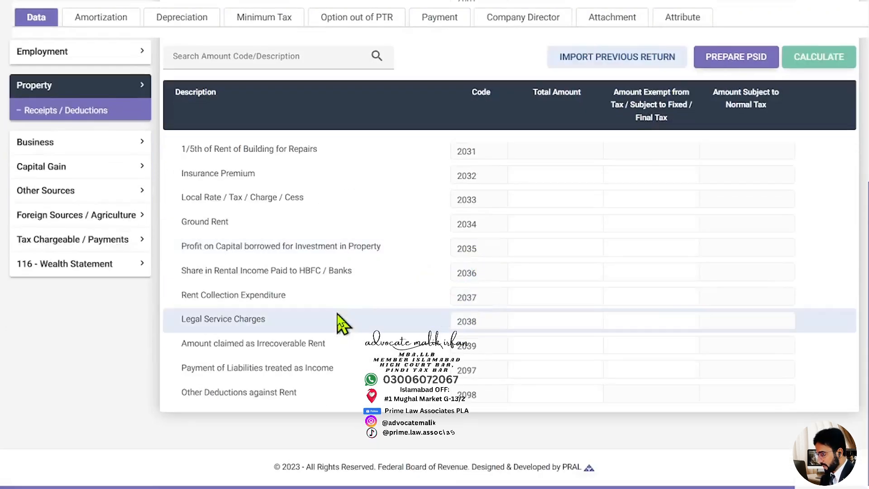
Look through the Business section's Manufacturing / Trading Items and Other Revenues entries.
{"action": "left_click", "coordinate": [125, 144]}
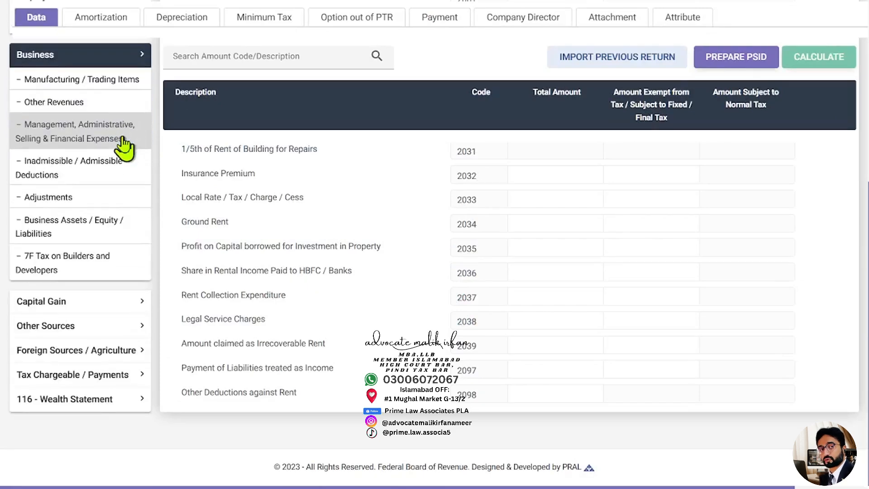
{"action": "left_click", "coordinate": [102, 84]}
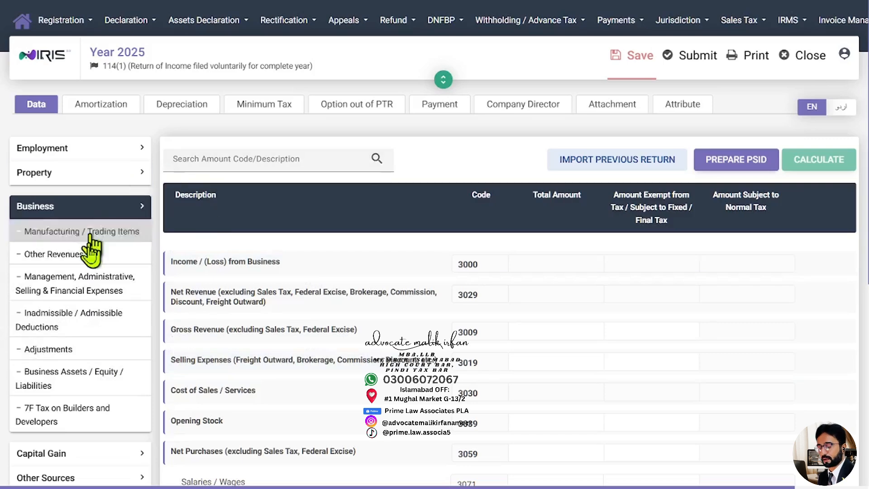
{"action": "left_click", "coordinate": [111, 255]}
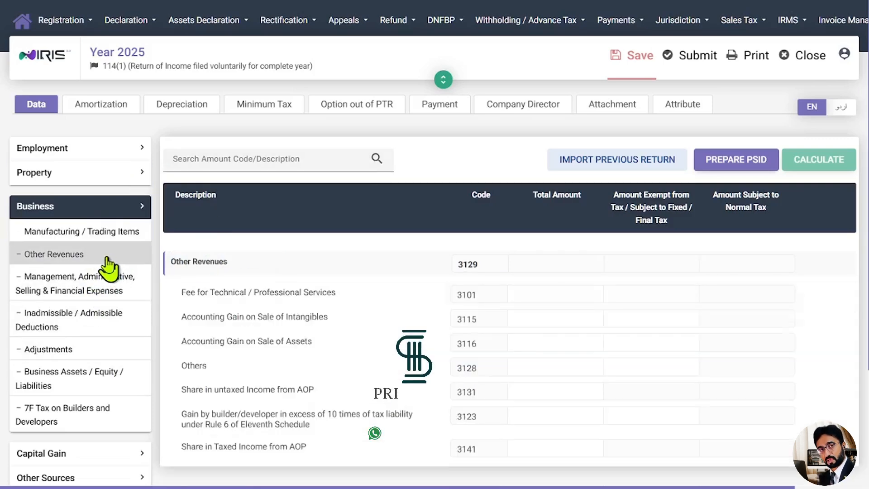
{"action": "scroll", "coordinate": [391, 363], "scroll_direction": "down", "scroll_amount": 3}
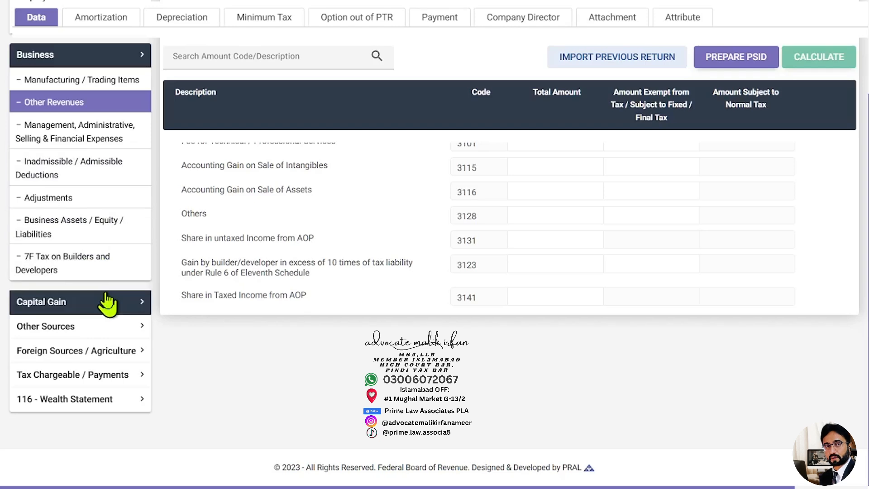
Show the Adjustable Tax entries and check the tax deducted on Salary of Employees u/s 149.
{"action": "left_click", "coordinate": [105, 383]}
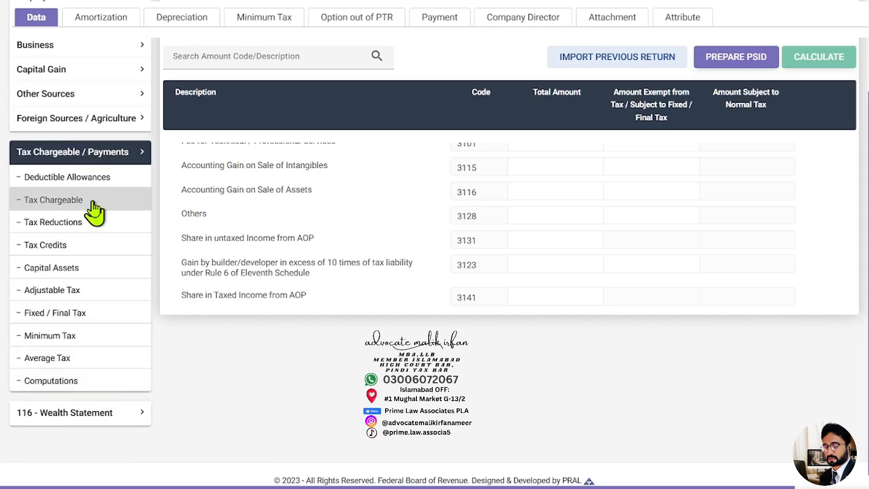
{"action": "left_click", "coordinate": [86, 292]}
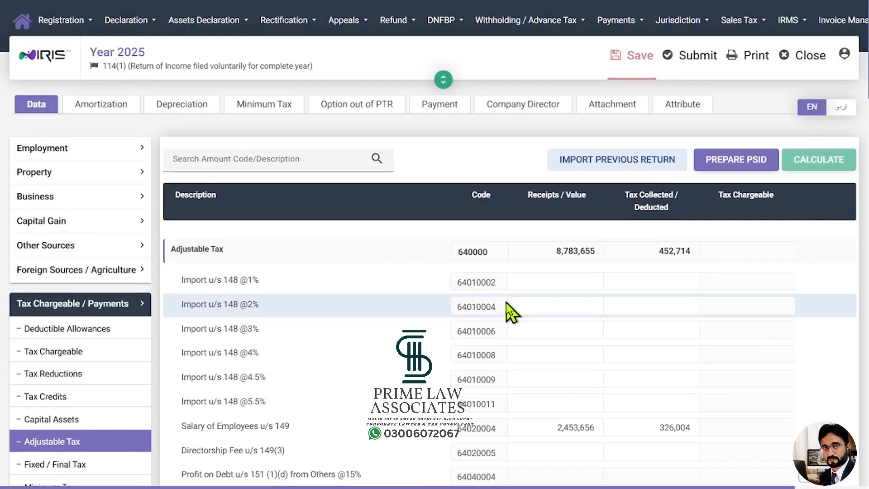
{"action": "scroll", "coordinate": [510, 312], "scroll_direction": "down", "scroll_amount": 3}
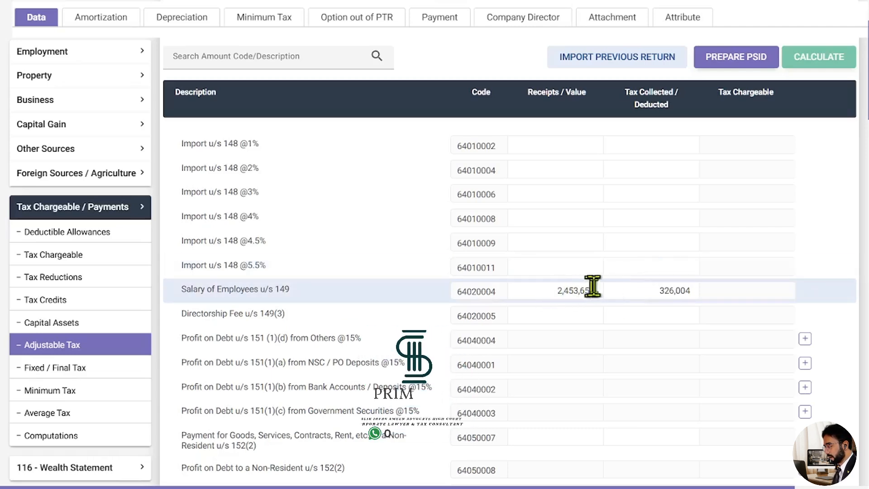
{"action": "left_click_drag", "start_coordinate": [654, 295], "coordinate": [685, 295]}
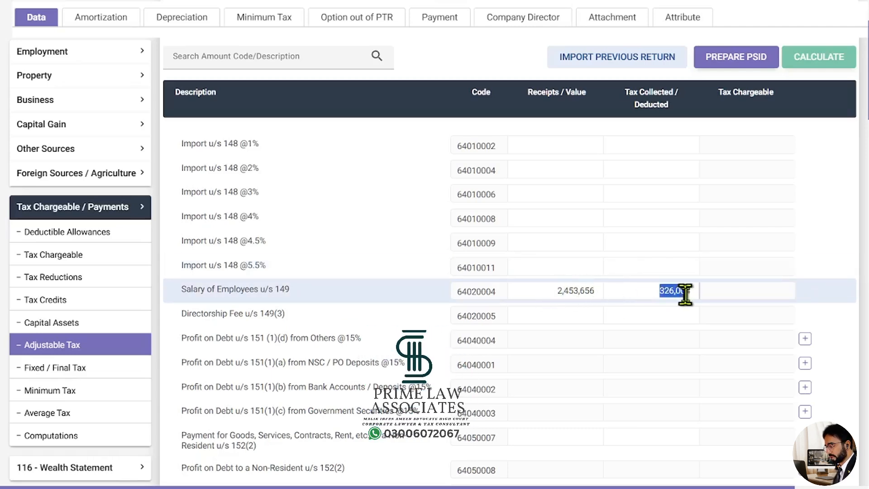
{"action": "left_click", "coordinate": [663, 317]}
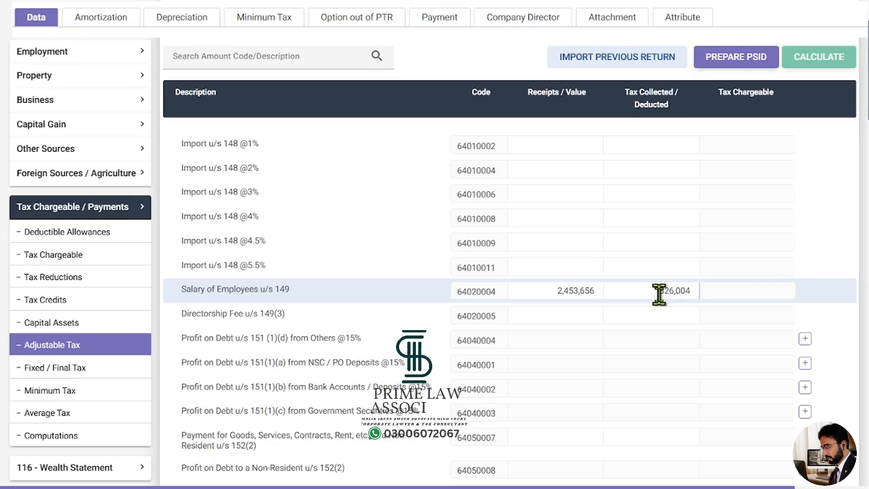
{"action": "left_click_drag", "start_coordinate": [659, 295], "coordinate": [712, 298]}
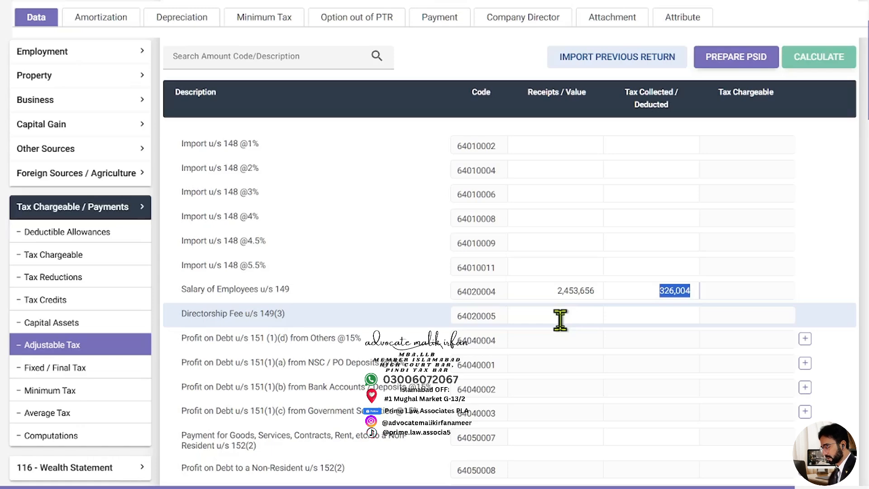
Review the tax Computations from taxable income and tax chargeable through to refundable income tax.
{"action": "left_click", "coordinate": [121, 437]}
{"action": "scroll", "coordinate": [702, 299], "scroll_direction": "down", "scroll_amount": 10}
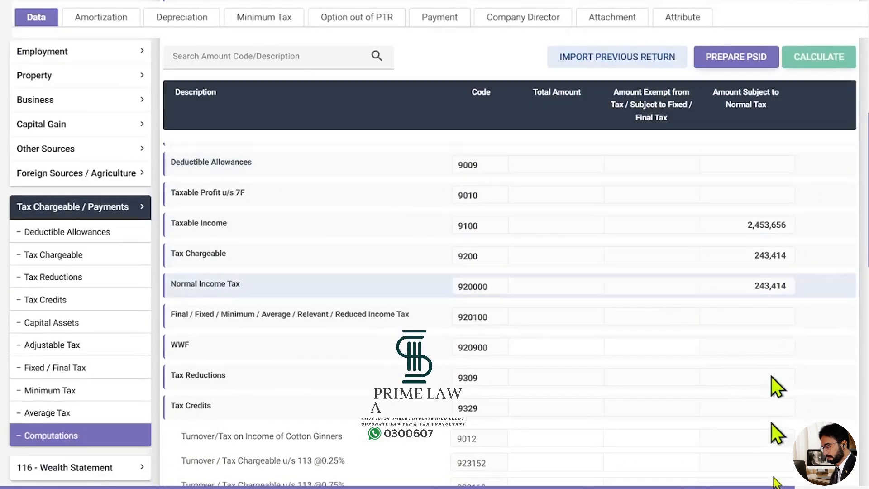
{"action": "scroll", "coordinate": [737, 395], "scroll_direction": "down", "scroll_amount": 15}
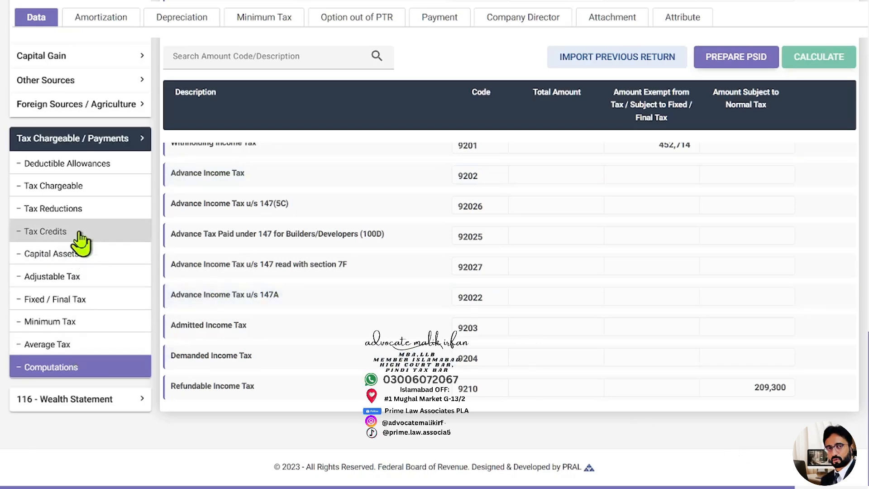
Return to Adjustable Tax and check the tax collected on the 1301cc to 1600cc motor vehicle sale u/s 231B(3).
{"action": "left_click", "coordinate": [77, 277]}
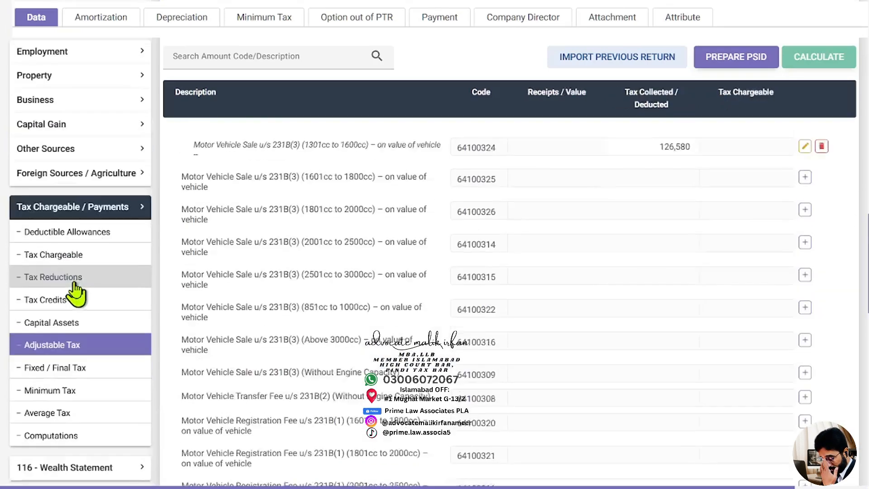
{"action": "scroll", "coordinate": [488, 324], "scroll_direction": "down", "scroll_amount": 2}
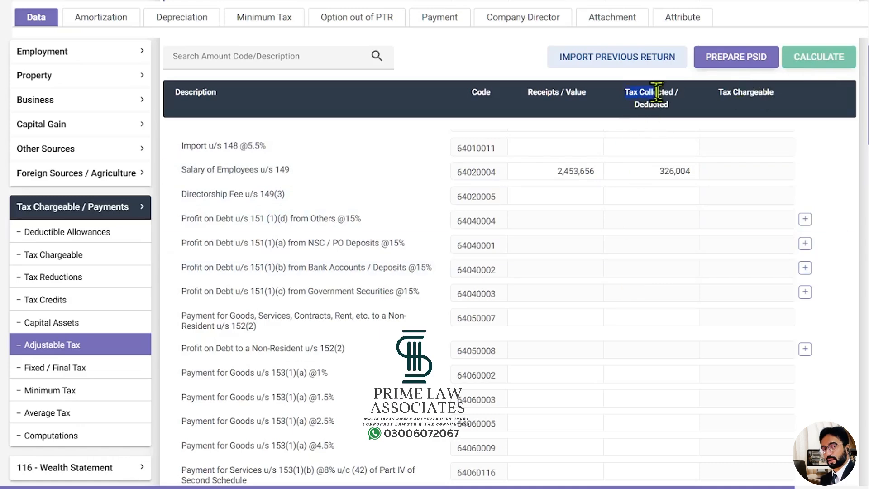
{"action": "left_click_drag", "start_coordinate": [657, 90], "coordinate": [673, 111]}
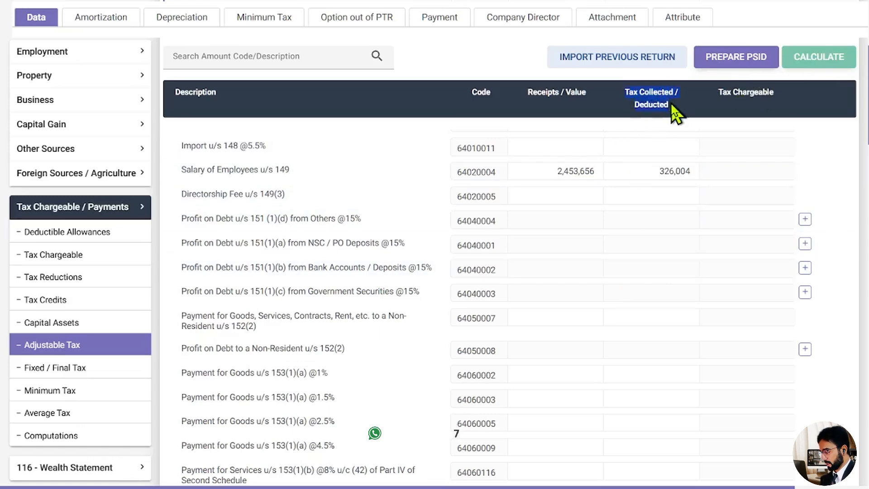
{"action": "scroll", "coordinate": [646, 199], "scroll_direction": "down", "scroll_amount": 15}
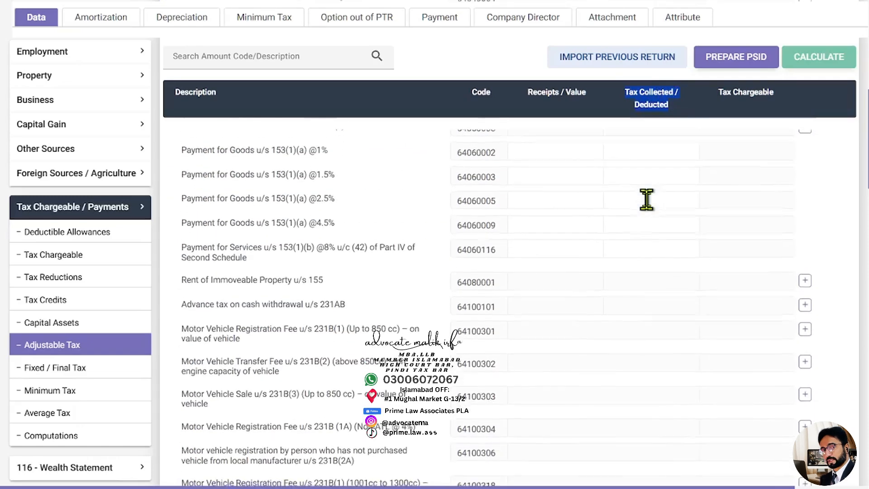
{"action": "scroll", "coordinate": [647, 210], "scroll_direction": "down", "scroll_amount": 2}
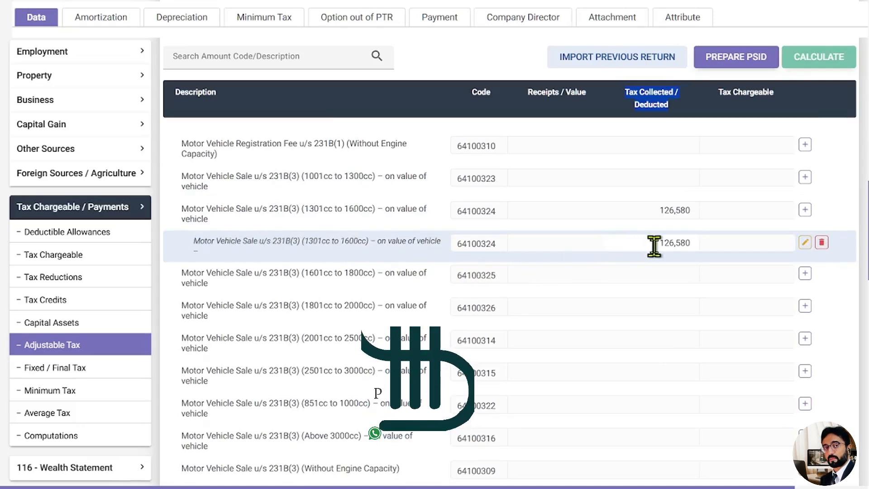
{"action": "left_click_drag", "start_coordinate": [646, 245], "coordinate": [717, 254]}
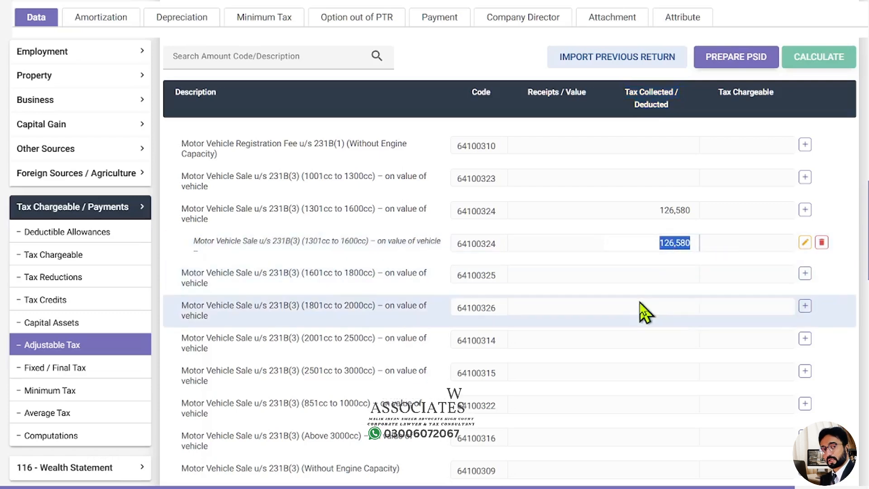
Review the remaining Adjustable Tax entries, including the cellphone bill u/s 236(1)(a), through to the end of the list.
{"action": "scroll", "coordinate": [645, 313], "scroll_direction": "down", "scroll_amount": 2}
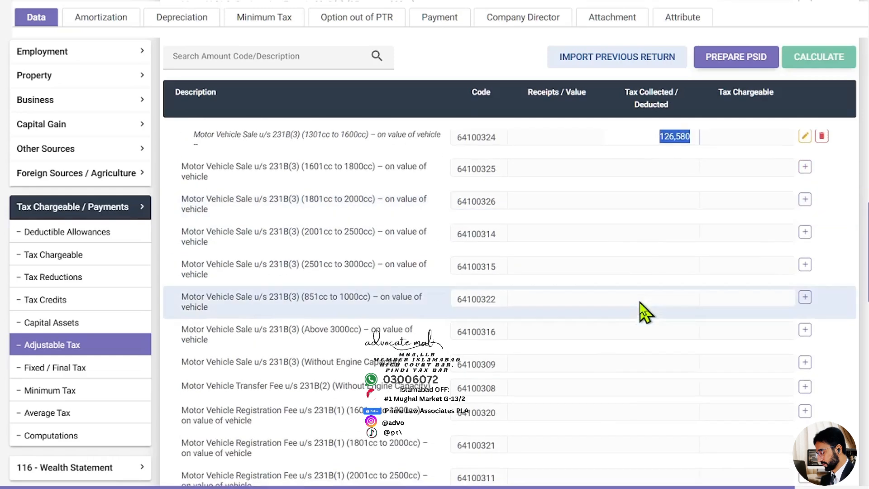
{"action": "scroll", "coordinate": [645, 313], "scroll_direction": "down", "scroll_amount": 10}
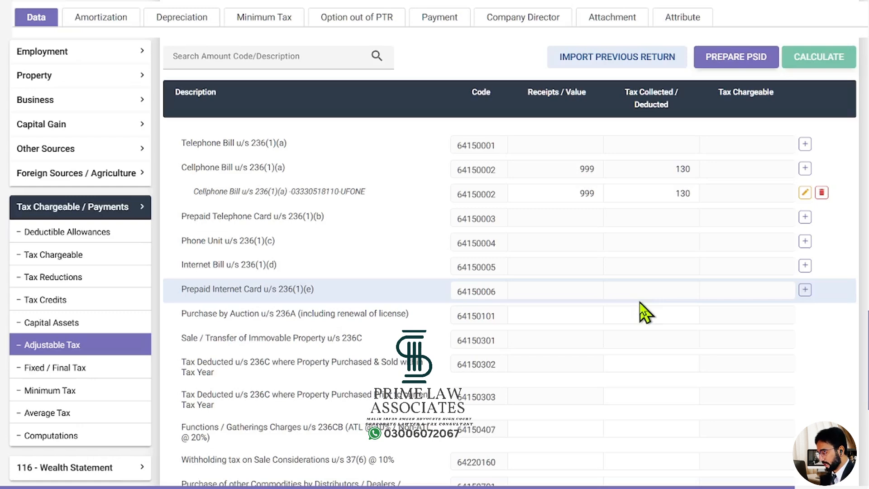
{"action": "scroll", "coordinate": [602, 253], "scroll_direction": "down", "scroll_amount": 5}
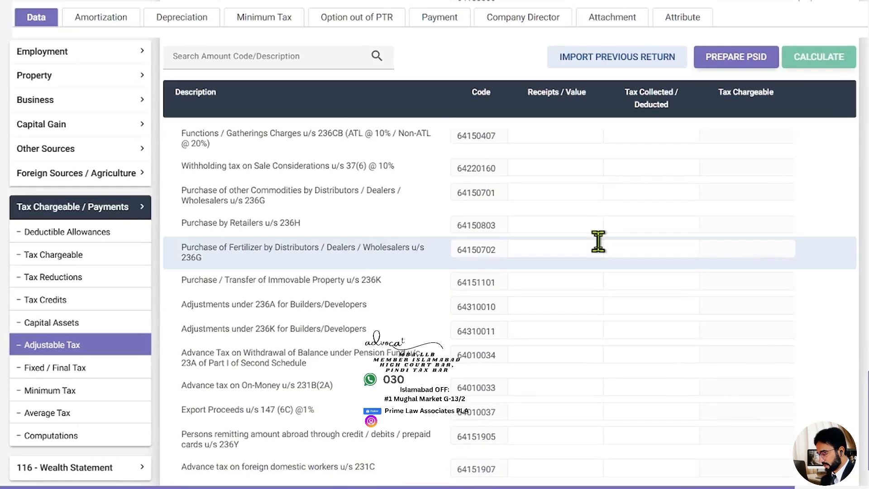
{"action": "scroll", "coordinate": [599, 242], "scroll_direction": "down", "scroll_amount": 2}
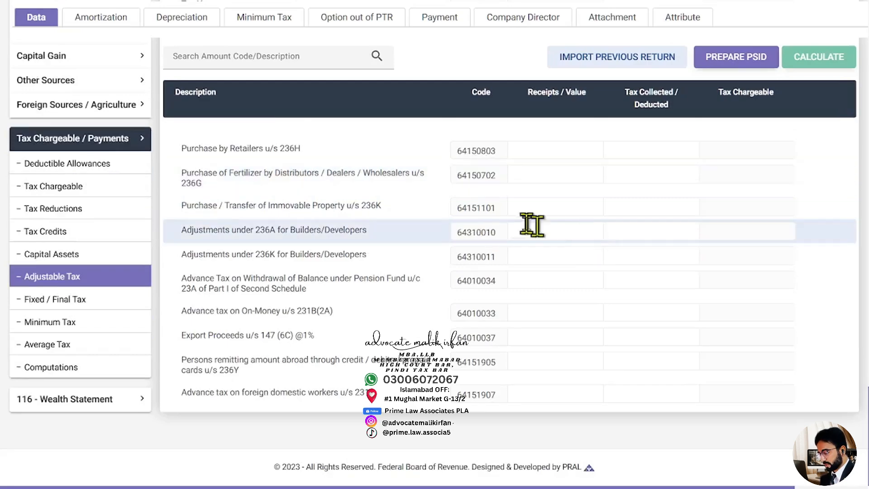
View the Fixed / Final Tax entries, then examine Educational Expenses u/s 60D and the other Deductible Allowances.
{"action": "left_click", "coordinate": [117, 308]}
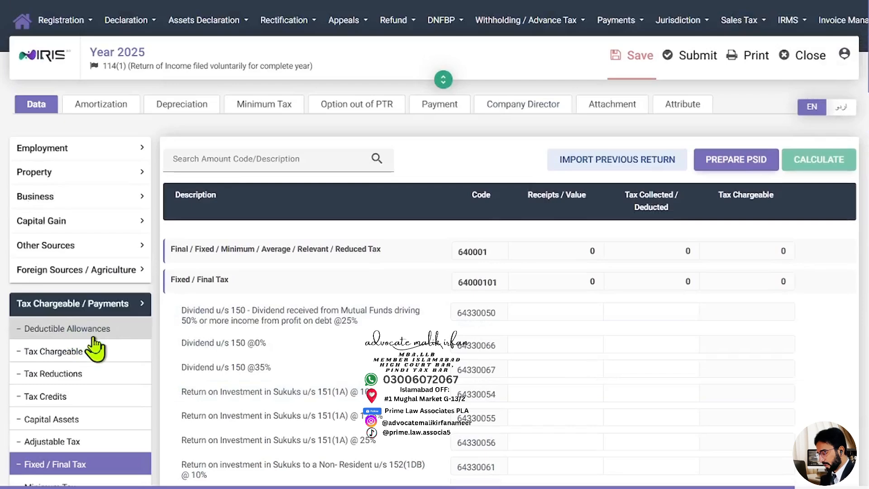
{"action": "left_click", "coordinate": [94, 335]}
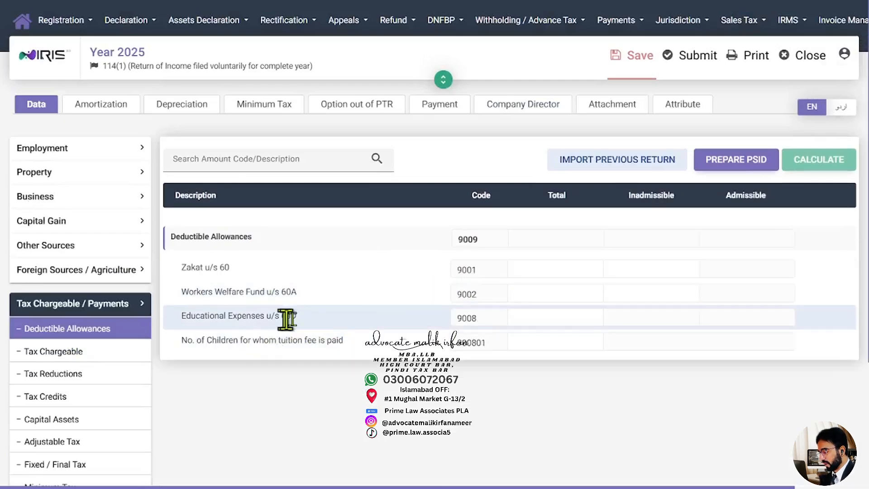
{"action": "left_click", "coordinate": [515, 321]}
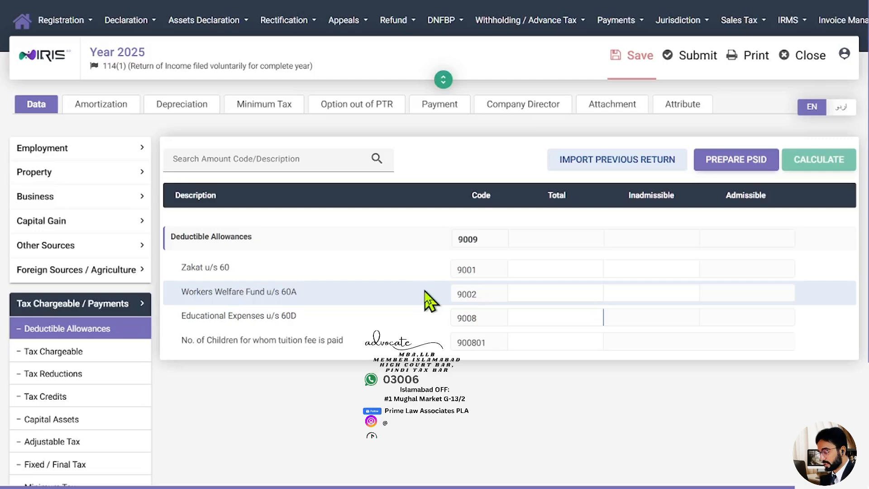
{"action": "scroll", "coordinate": [430, 300], "scroll_direction": "down", "scroll_amount": 4}
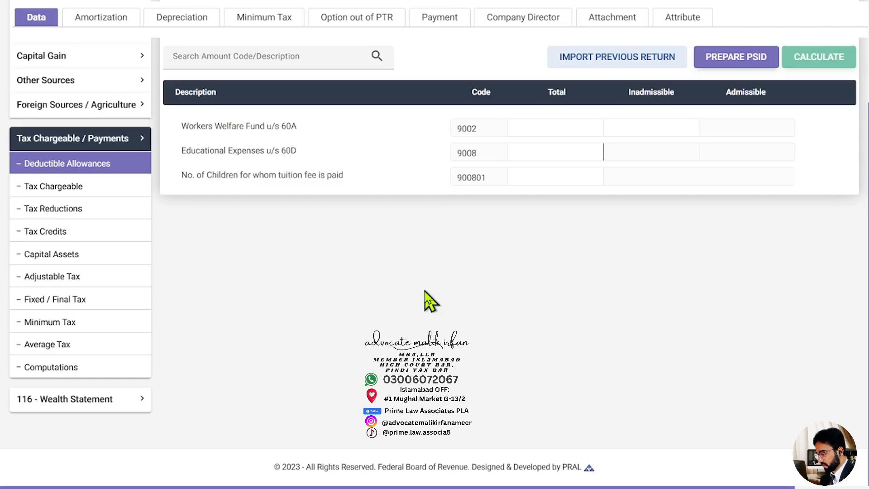
{"action": "scroll", "coordinate": [430, 301], "scroll_direction": "up", "scroll_amount": 4}
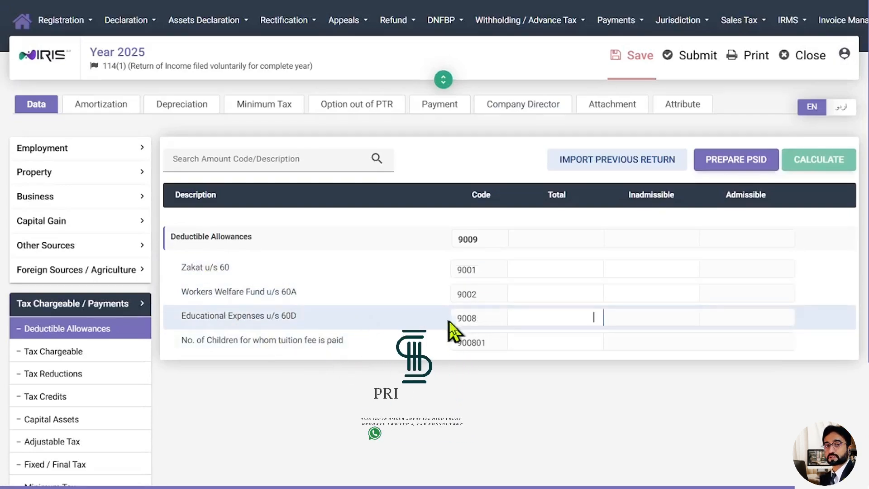
Reopen Computations and trace the figures from total income through withholding income tax to the refundable income tax amount.
{"action": "left_click", "coordinate": [560, 291]}
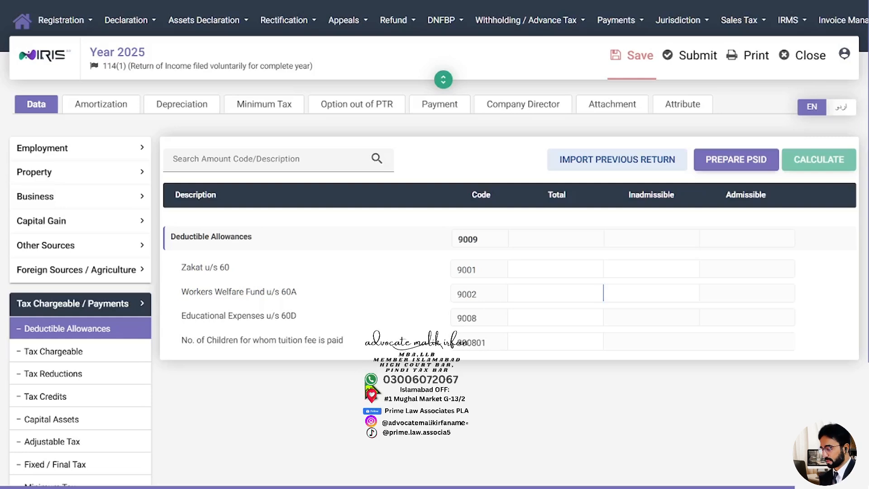
{"action": "scroll", "coordinate": [349, 408], "scroll_direction": "down", "scroll_amount": 3}
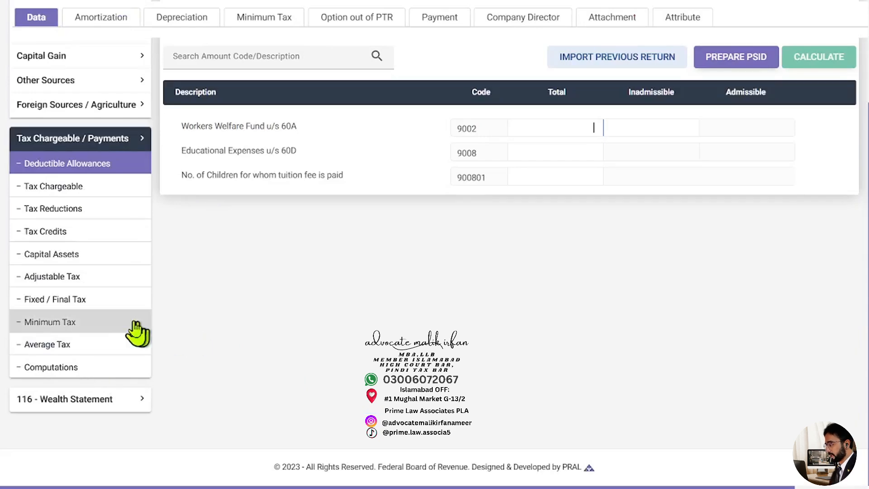
{"action": "left_click", "coordinate": [93, 375]}
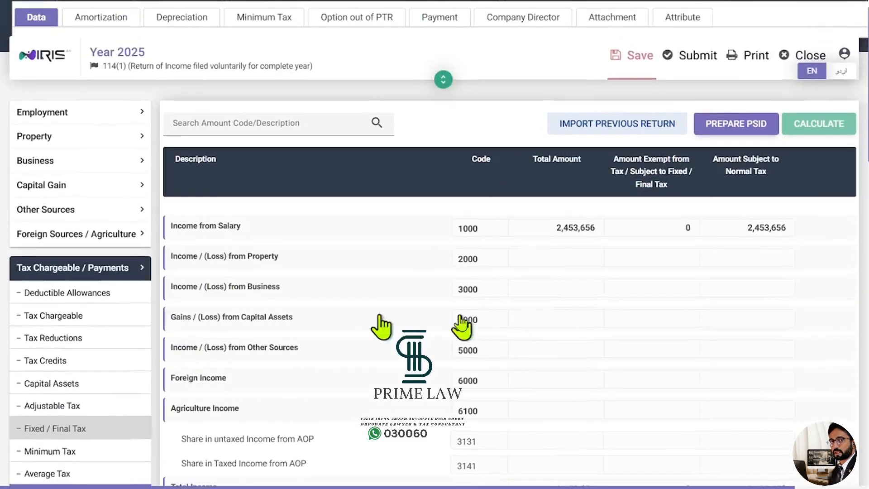
{"action": "scroll", "coordinate": [593, 359], "scroll_direction": "down", "scroll_amount": 2}
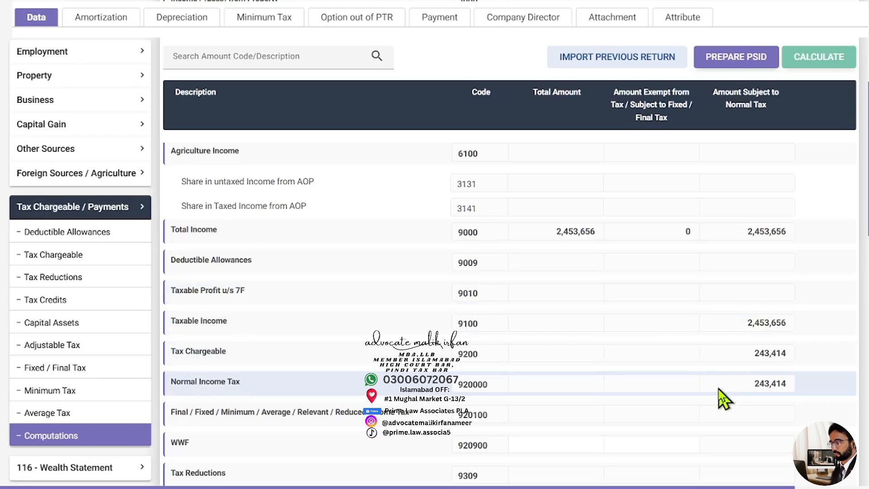
{"action": "scroll", "coordinate": [721, 369], "scroll_direction": "down", "scroll_amount": 6}
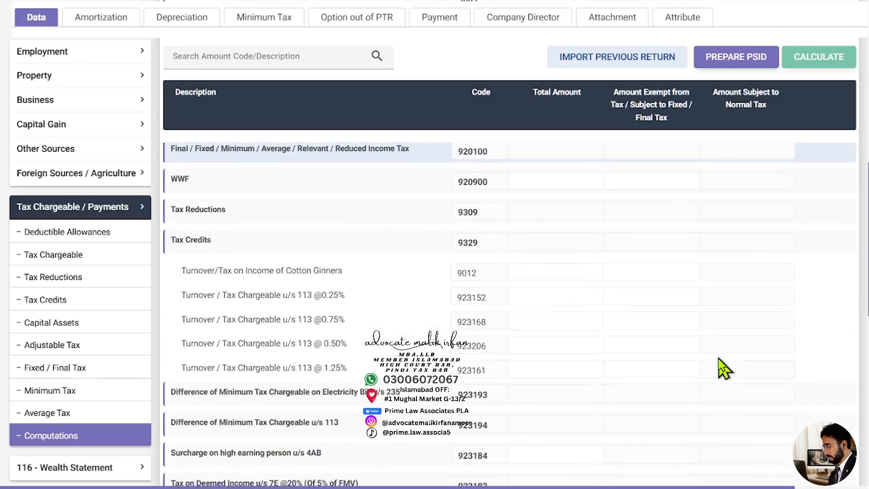
{"action": "scroll", "coordinate": [721, 369], "scroll_direction": "down", "scroll_amount": 8}
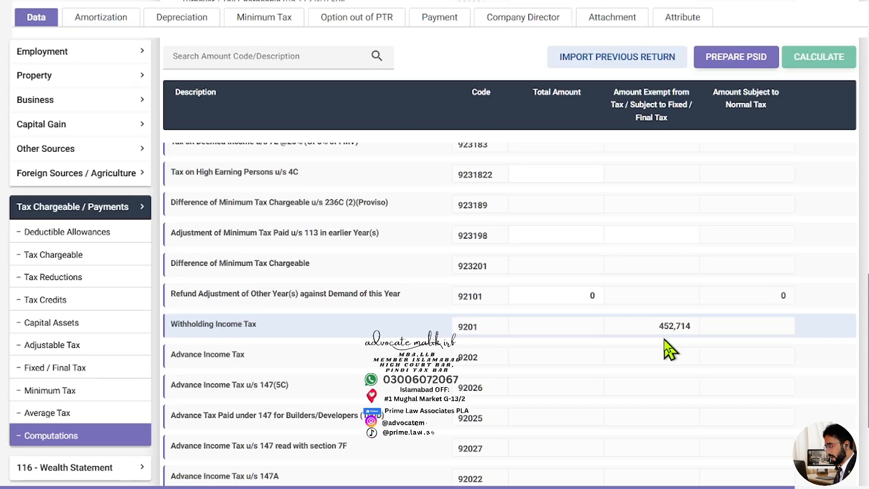
{"action": "scroll", "coordinate": [668, 349], "scroll_direction": "down", "scroll_amount": 5}
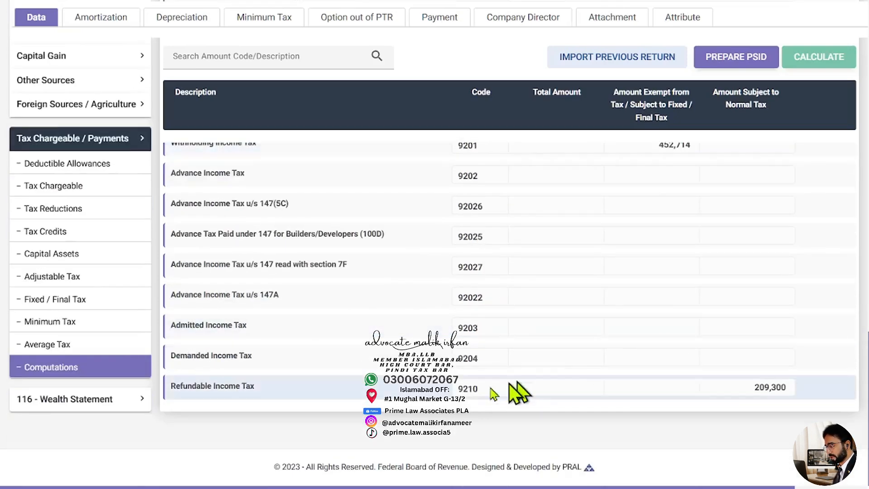
{"action": "left_click_drag", "start_coordinate": [753, 388], "coordinate": [794, 389]}
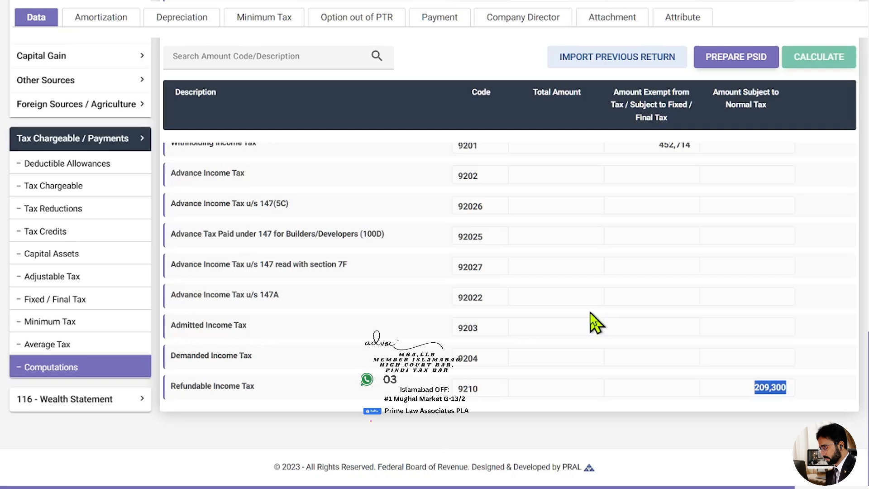
Go back up the Computations list and check the Normal Income Tax and Taxable Income entries.
{"action": "scroll", "coordinate": [561, 284], "scroll_direction": "up", "scroll_amount": 1}
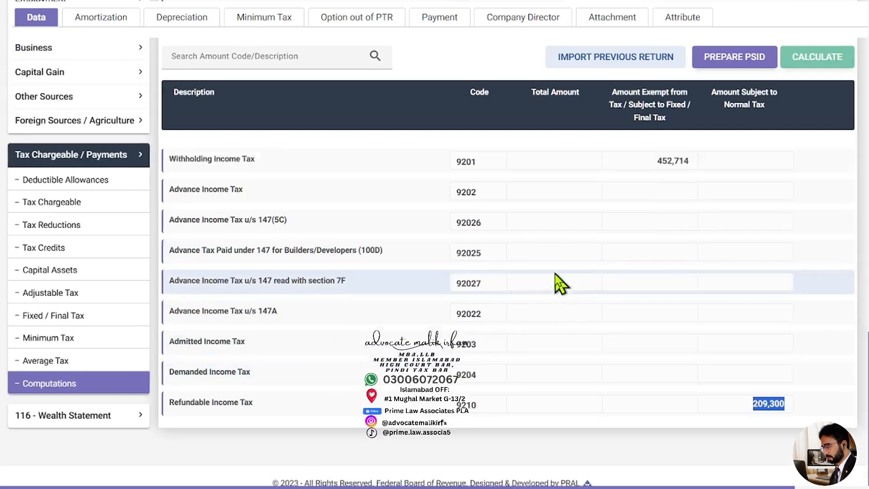
{"action": "scroll", "coordinate": [560, 283], "scroll_direction": "up", "scroll_amount": 15}
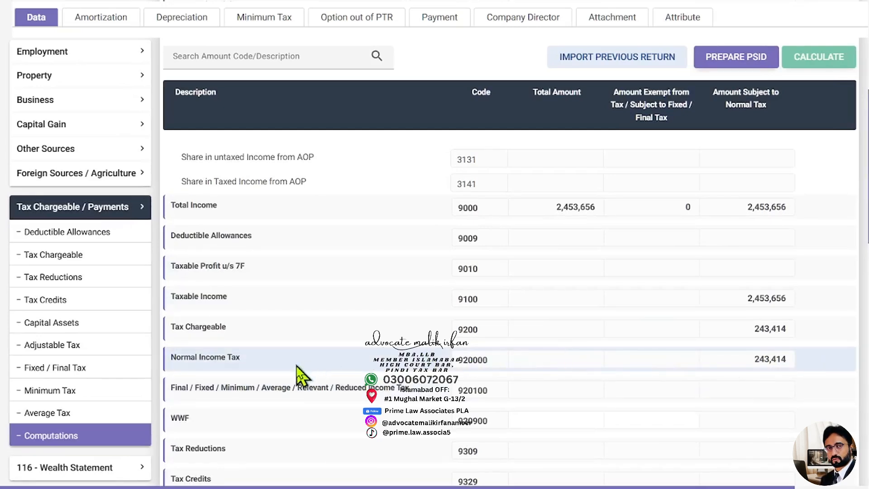
{"action": "left_click_drag", "start_coordinate": [181, 357], "coordinate": [316, 362]}
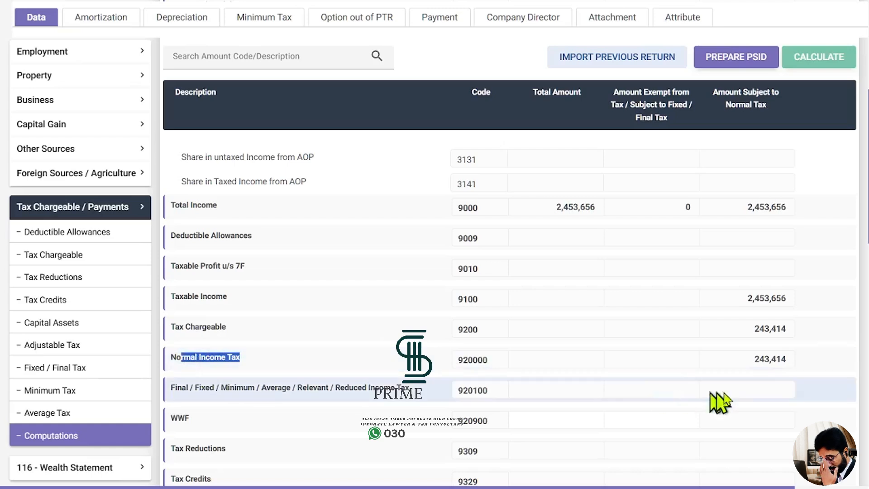
{"action": "left_click", "coordinate": [758, 367]}
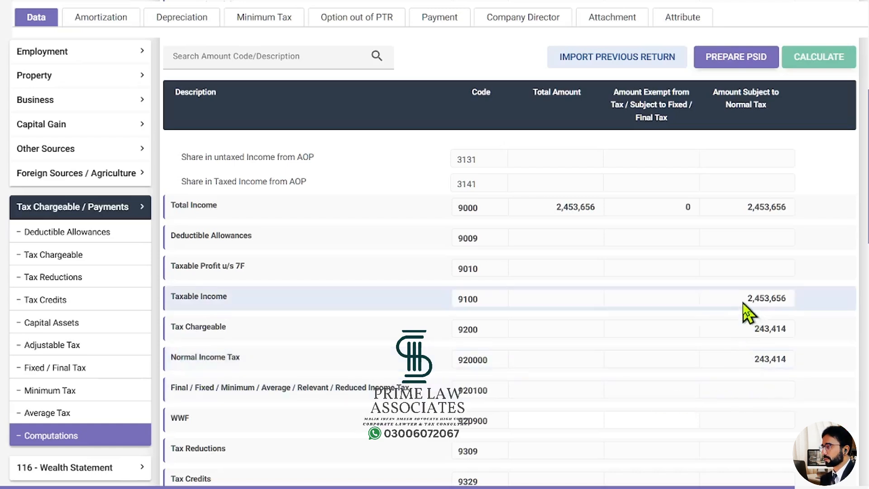
{"action": "left_click_drag", "start_coordinate": [745, 299], "coordinate": [825, 302]}
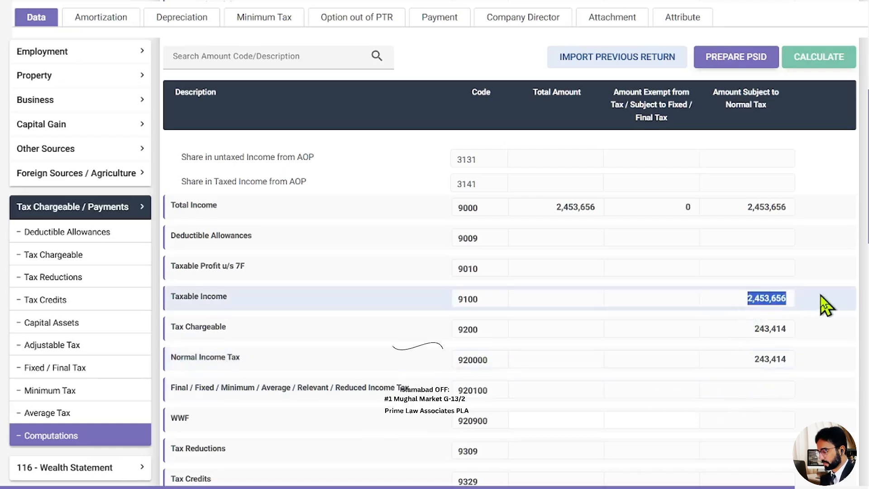
{"action": "scroll", "coordinate": [188, 294], "scroll_direction": "down", "scroll_amount": 10}
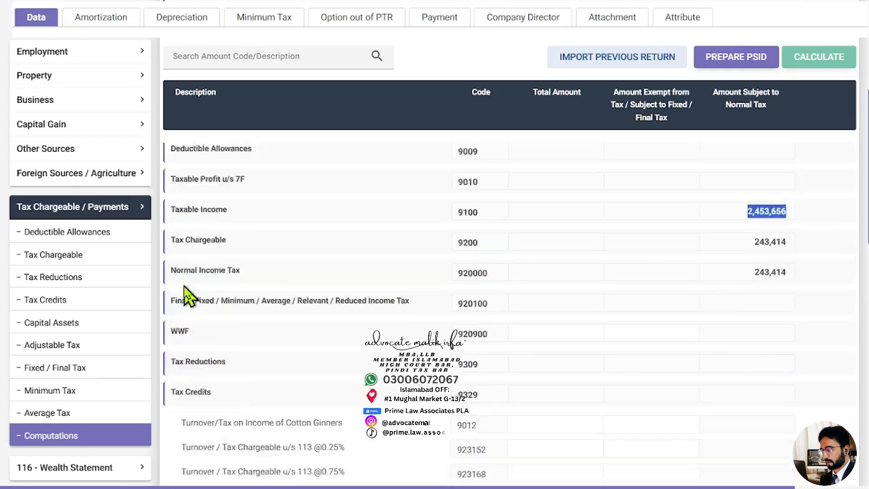
Open Reconciliation of Net Assets in the 116 - Wealth Statement and check the declared income subject to normal tax, code 7031.
{"action": "left_click", "coordinate": [97, 467]}
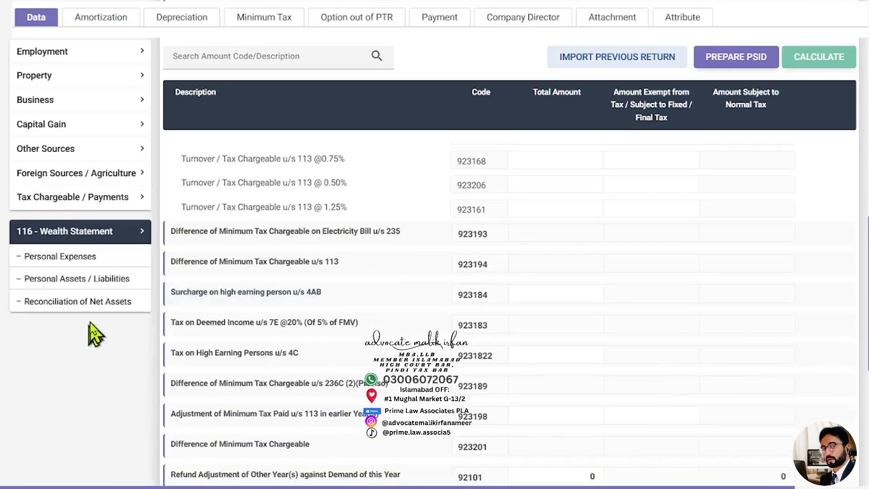
{"action": "left_click", "coordinate": [90, 301]}
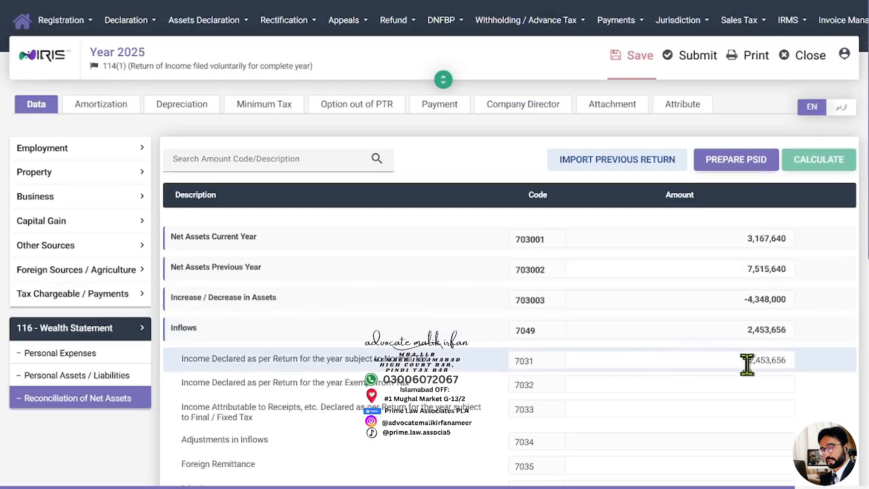
{"action": "left_click_drag", "start_coordinate": [747, 365], "coordinate": [772, 365]}
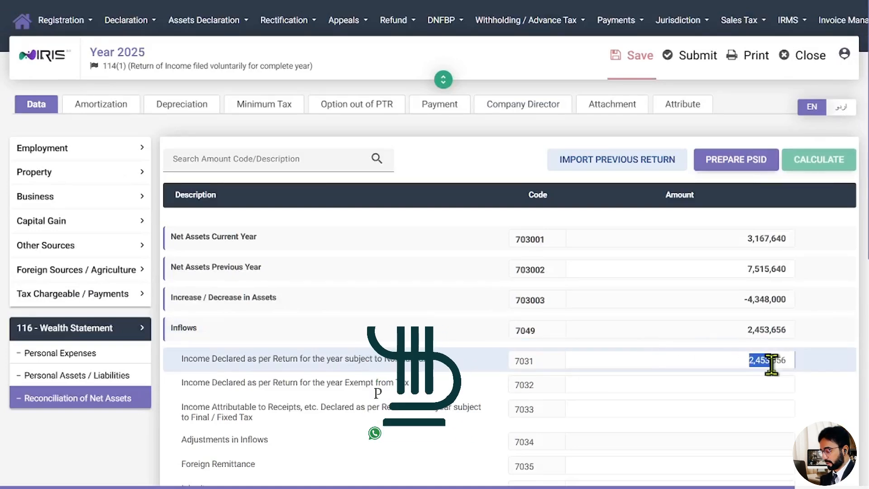
{"action": "left_click", "coordinate": [772, 366]}
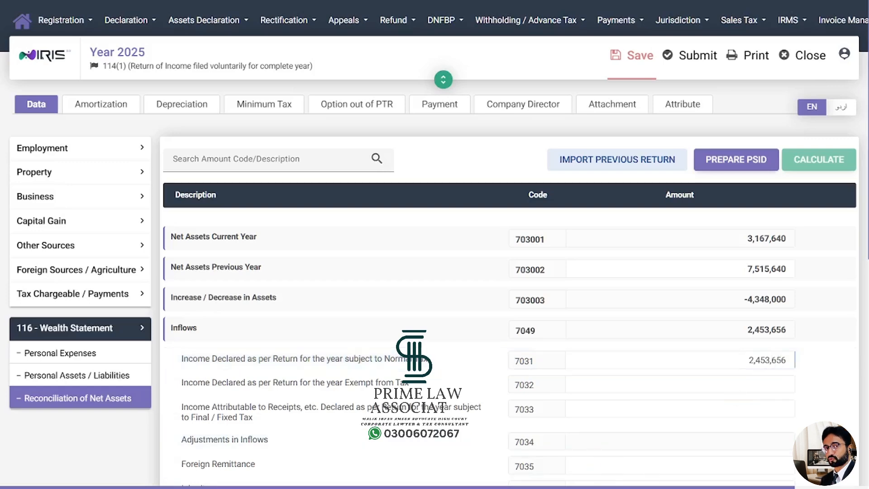
{"action": "key", "text": "super"}
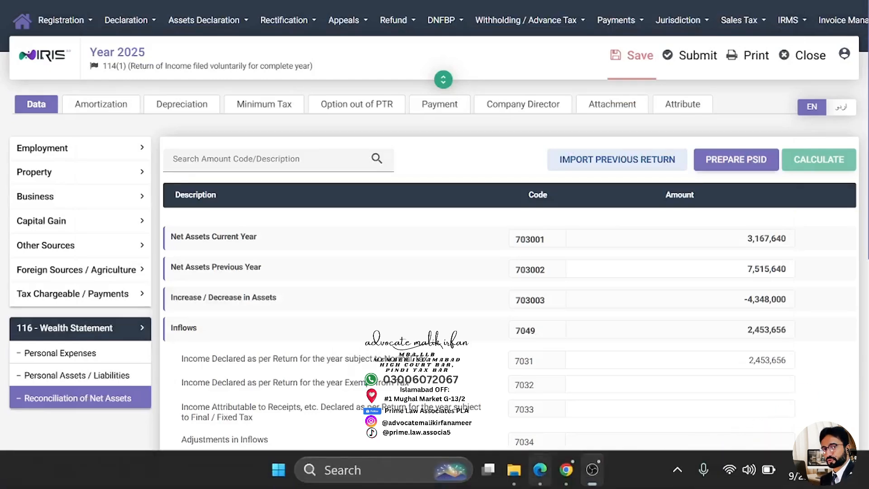
{"action": "mouse_move", "coordinate": [566, 473]}
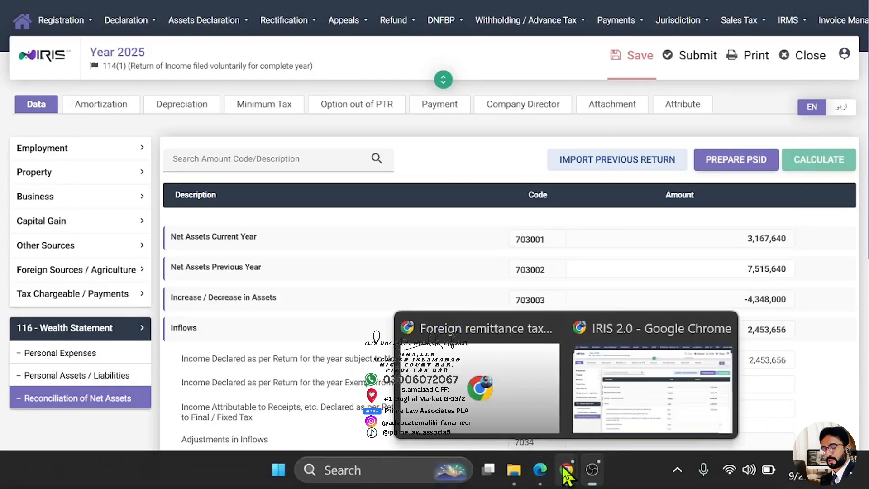
{"action": "left_click", "coordinate": [612, 385]}
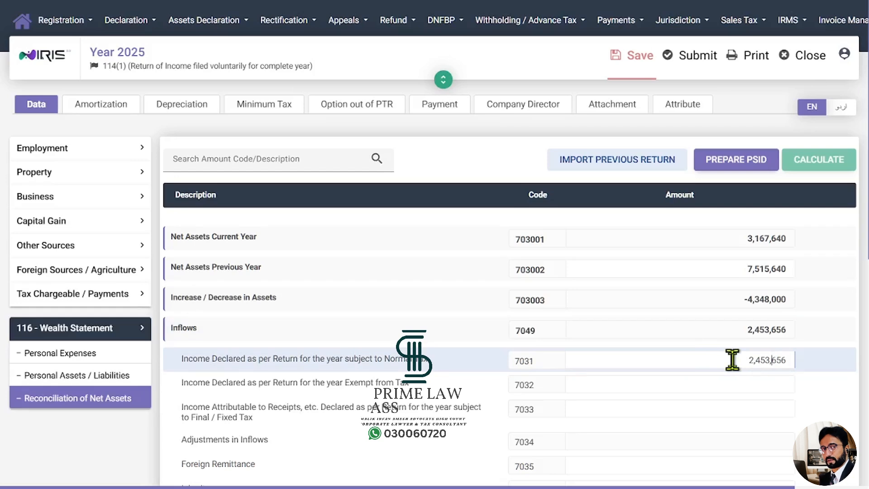
{"action": "left_click_drag", "start_coordinate": [732, 360], "coordinate": [840, 356]}
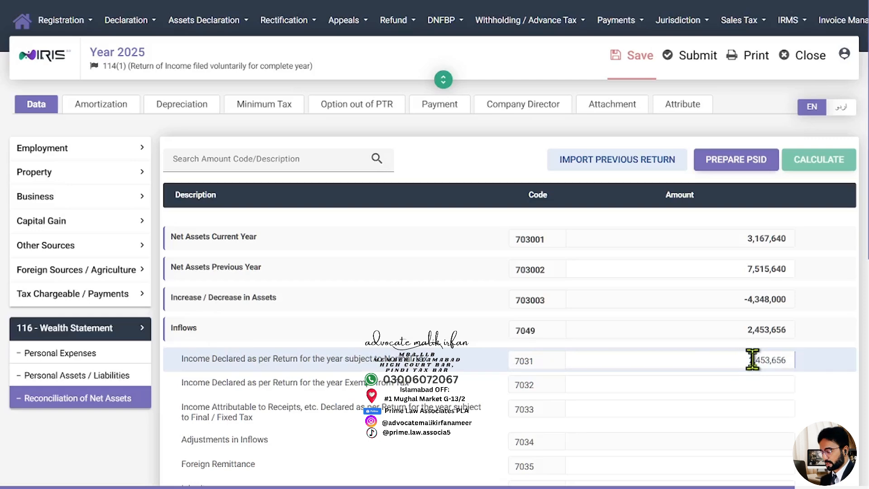
Review the remaining inflows and the outflows in the net assets reconciliation, including Personal Expenses, Adjustments in Outflows and Unreconciled Amount.
{"action": "scroll", "coordinate": [753, 360], "scroll_direction": "down", "scroll_amount": 5}
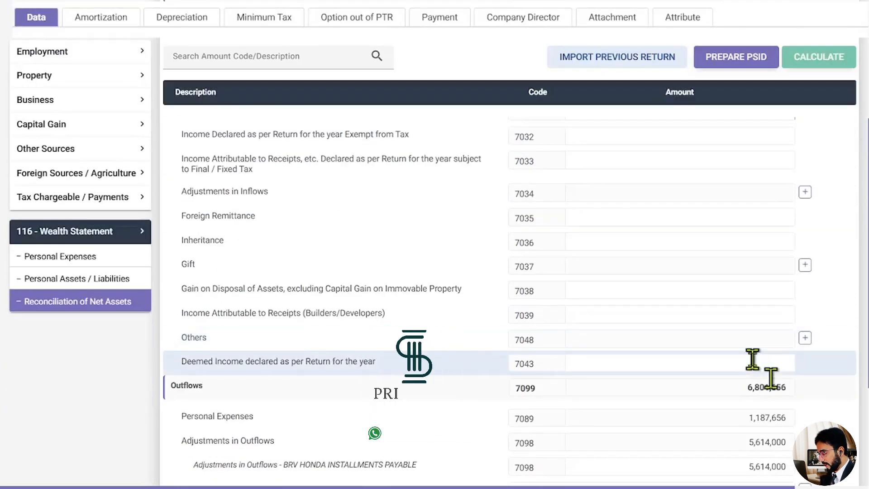
{"action": "scroll", "coordinate": [753, 360], "scroll_direction": "down", "scroll_amount": 3}
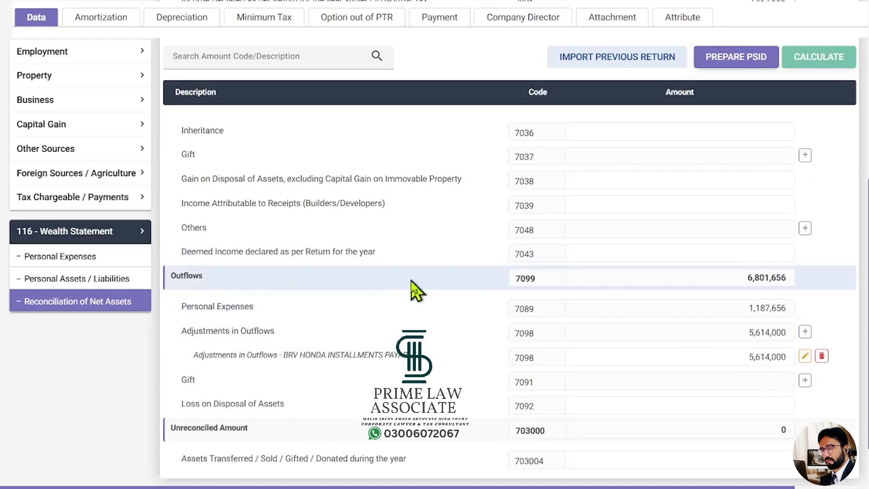
{"action": "left_click_drag", "start_coordinate": [745, 310], "coordinate": [813, 313]}
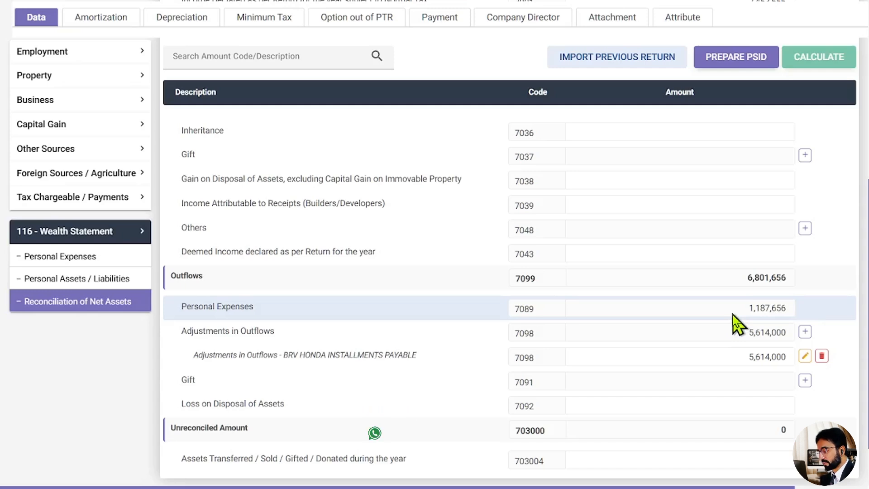
{"action": "scroll", "coordinate": [738, 323], "scroll_direction": "down", "scroll_amount": 2}
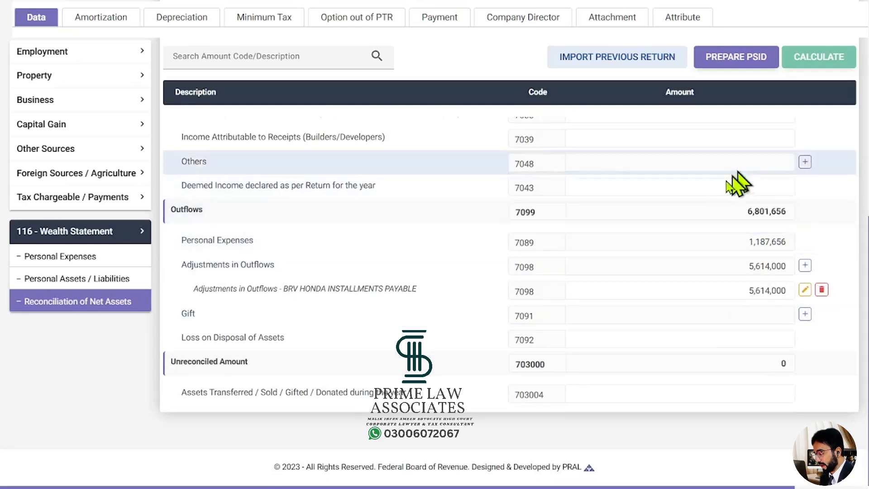
{"action": "left_click", "coordinate": [73, 302]}
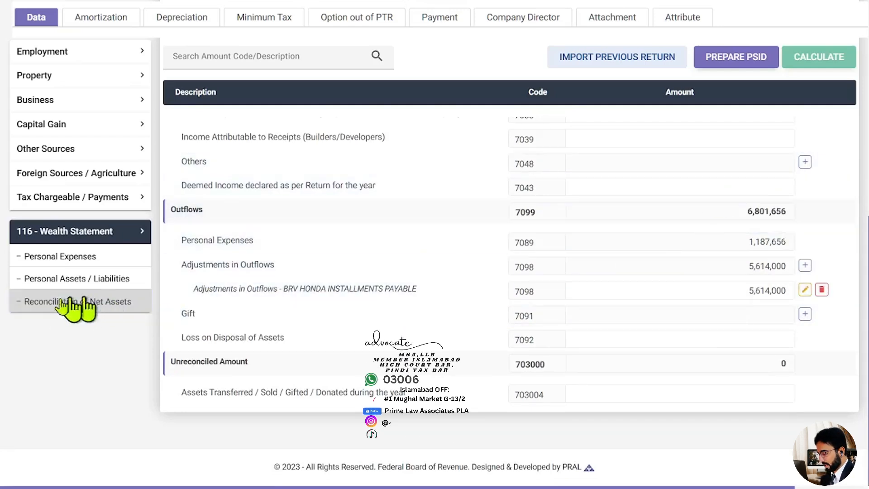
{"action": "left_click", "coordinate": [102, 308]}
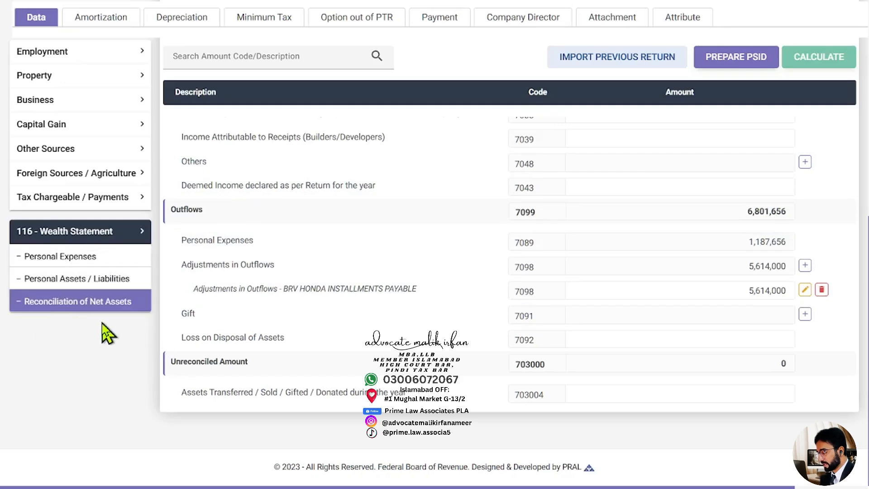
{"action": "left_click", "coordinate": [104, 312]}
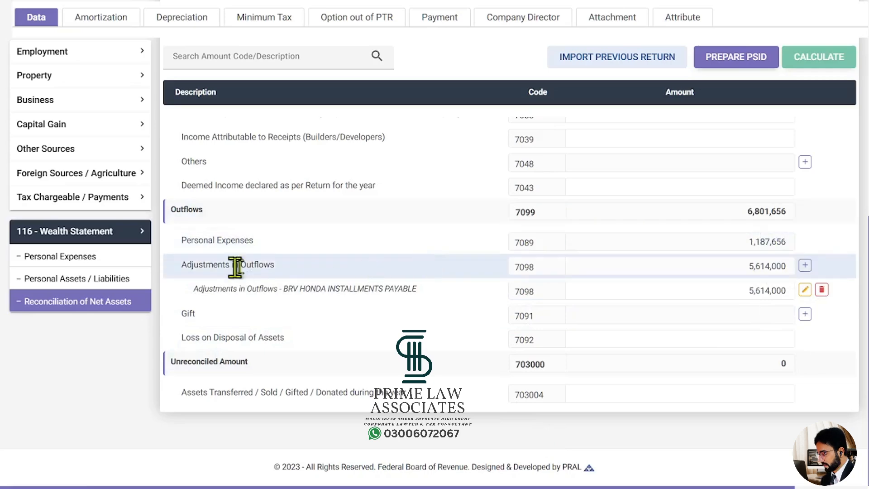
Review the Personal Expenses entries from Rent to Other Personal / Household Expenses, and return to Reconciliation of Net Assets.
{"action": "left_click", "coordinate": [111, 257]}
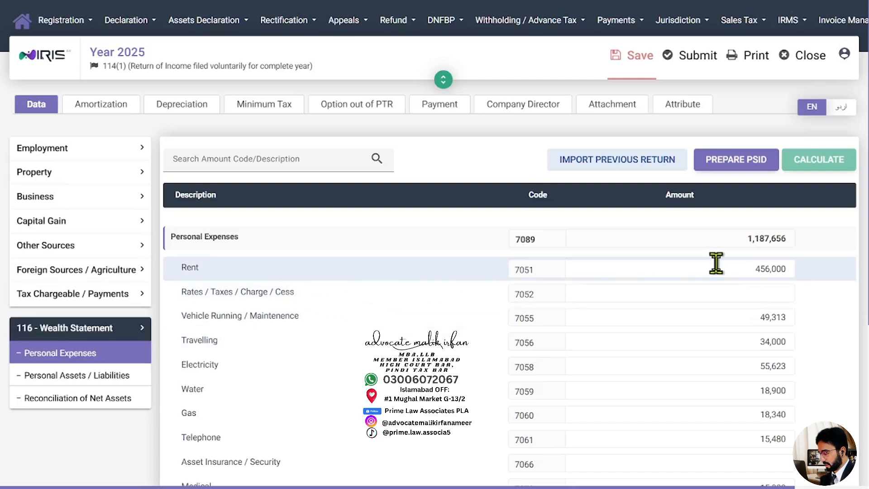
{"action": "left_click_drag", "start_coordinate": [747, 274], "coordinate": [782, 271]}
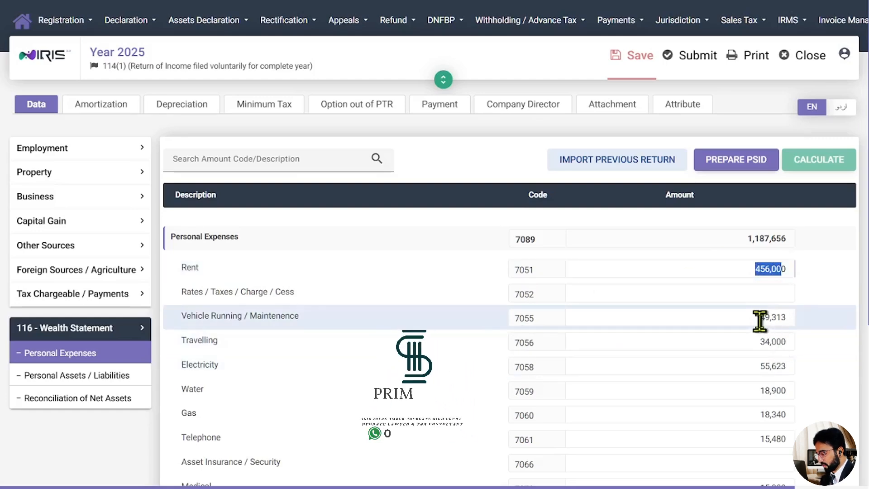
{"action": "scroll", "coordinate": [760, 320], "scroll_direction": "down", "scroll_amount": 2}
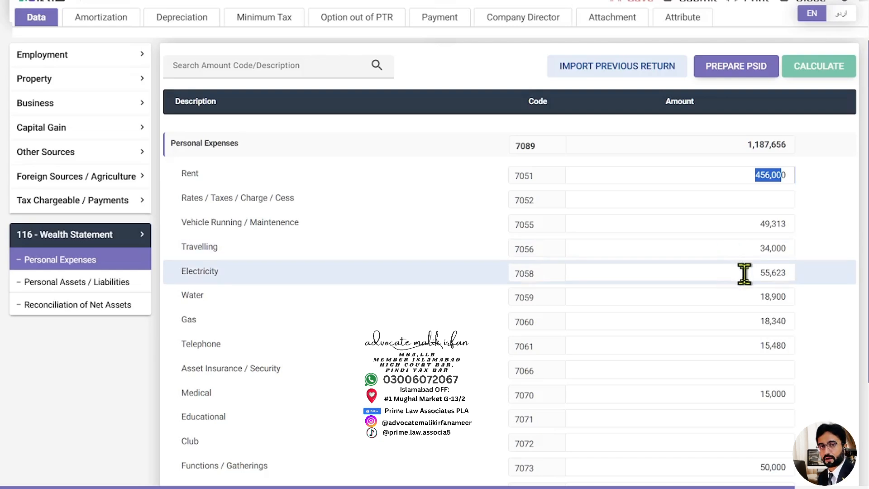
{"action": "scroll", "coordinate": [744, 273], "scroll_direction": "down", "scroll_amount": 2}
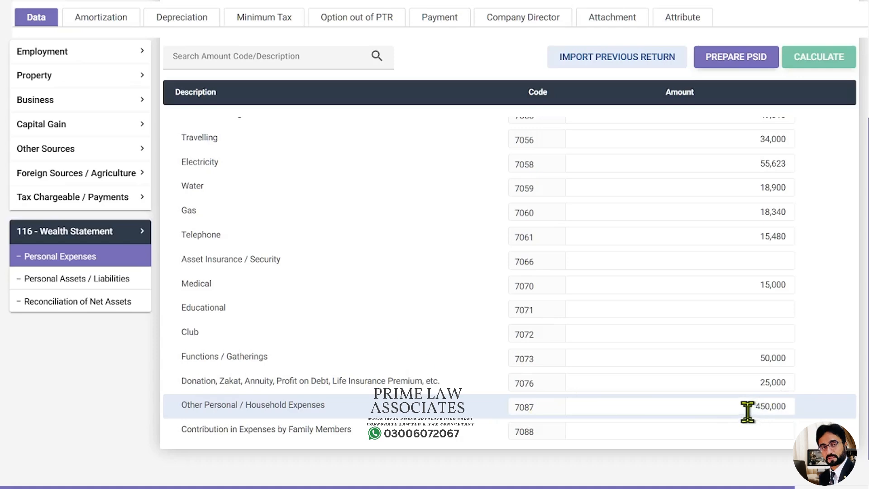
{"action": "scroll", "coordinate": [668, 301], "scroll_direction": "up", "scroll_amount": 4}
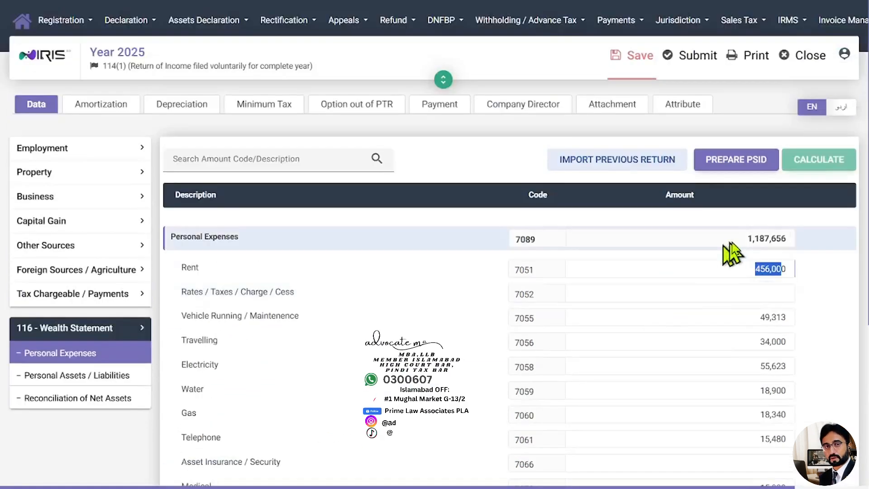
{"action": "left_click", "coordinate": [104, 399]}
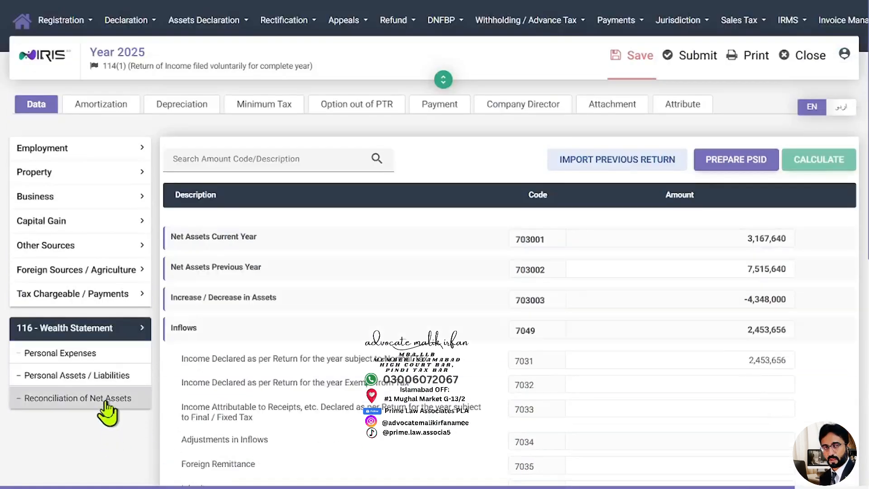
Check the outflows in Reconciliation of Net Assets, including the BRV Honda installments payable adjustment.
{"action": "scroll", "coordinate": [626, 378], "scroll_direction": "down", "scroll_amount": 2}
{"action": "scroll", "coordinate": [625, 377], "scroll_direction": "down", "scroll_amount": 6}
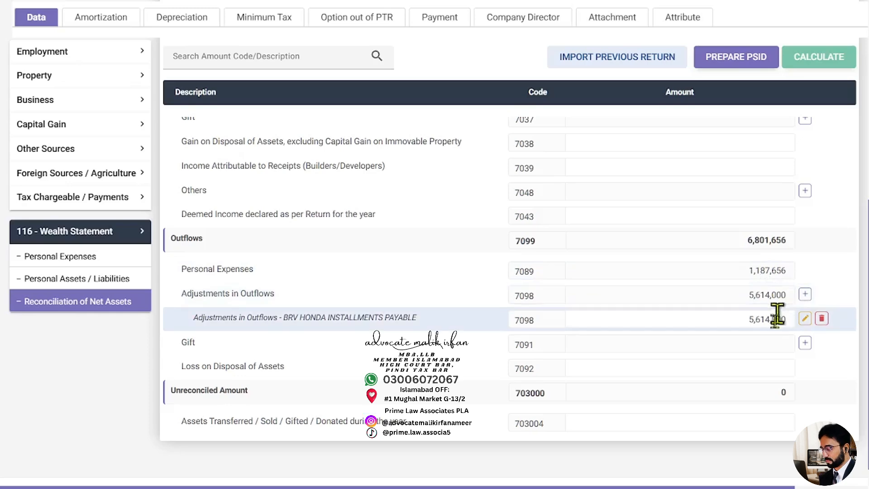
{"action": "left_click", "coordinate": [122, 300]}
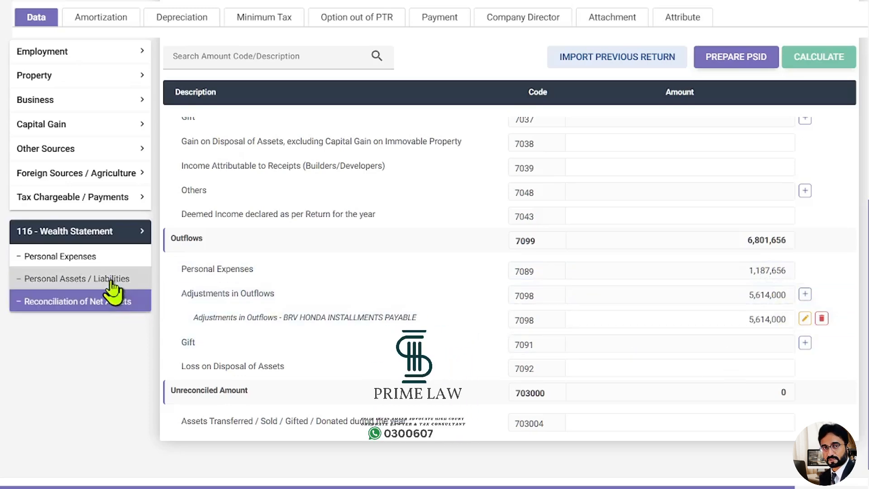
Open Personal Assets / Liabilities and review the assets from residential property to the BRV Honda motor vehicle entry, highlighting the vehicle's description.
{"action": "left_click", "coordinate": [111, 280]}
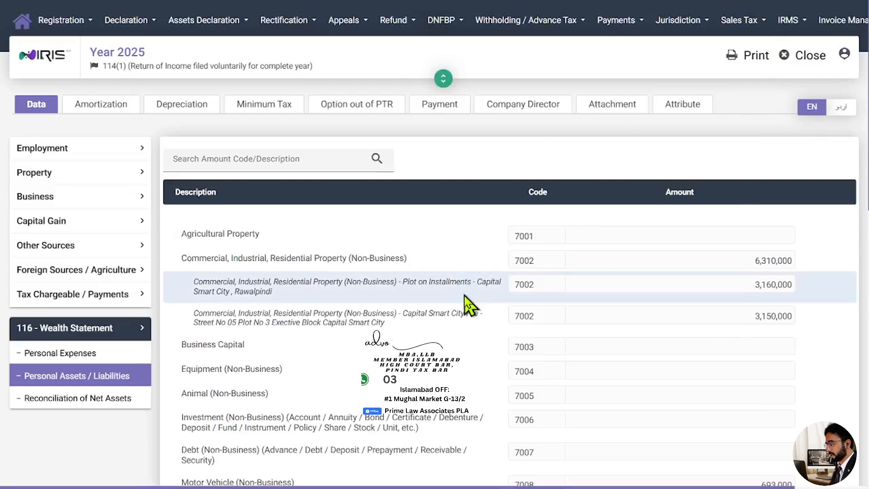
{"action": "left_click", "coordinate": [111, 380]}
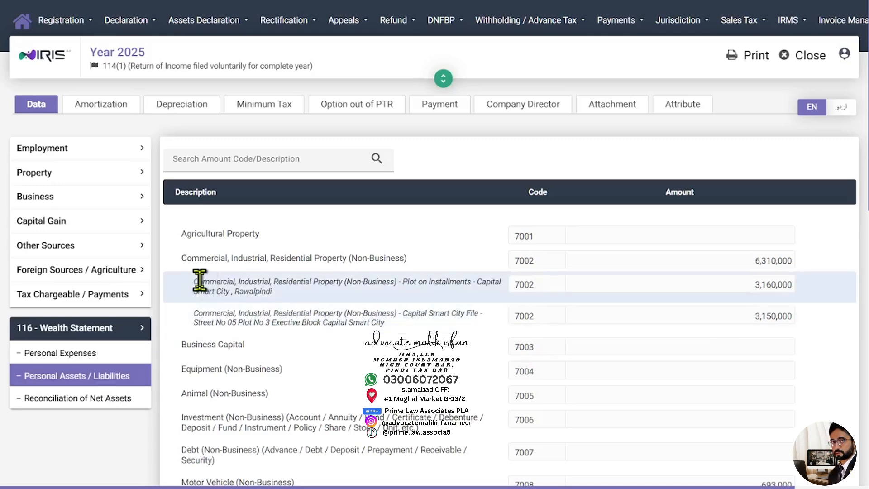
{"action": "scroll", "coordinate": [645, 288], "scroll_direction": "down", "scroll_amount": 3}
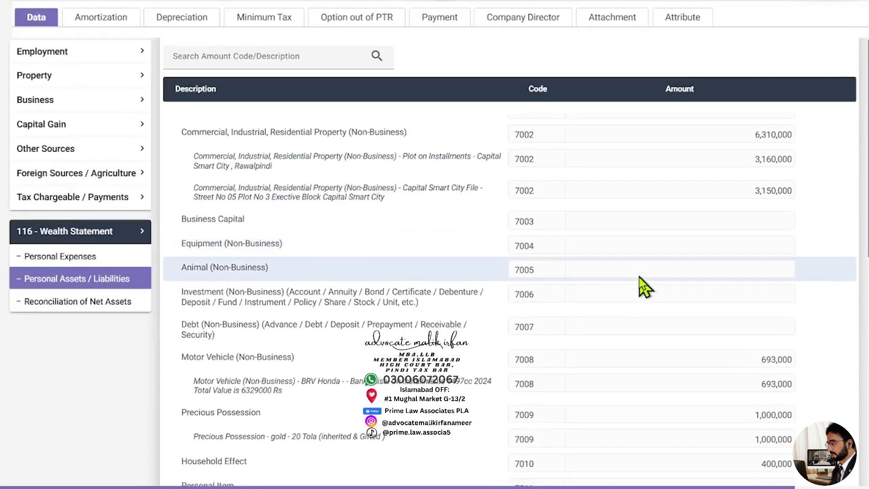
{"action": "scroll", "coordinate": [645, 287], "scroll_direction": "down", "scroll_amount": 2}
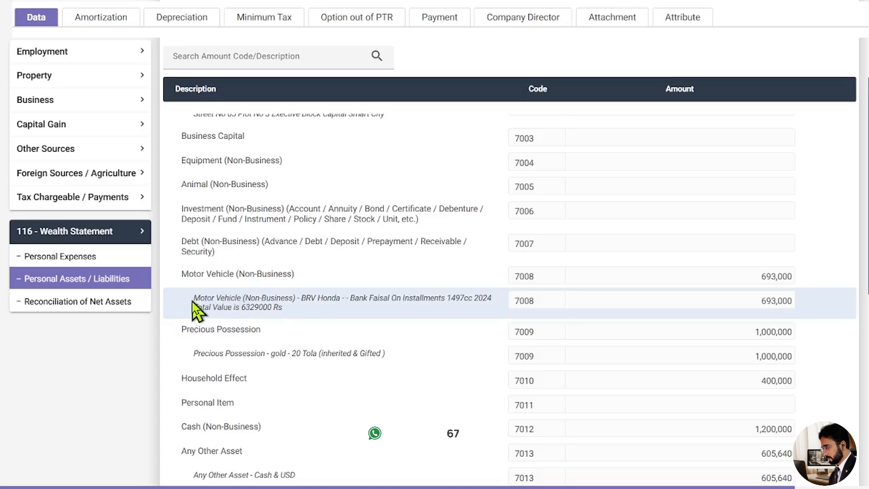
{"action": "left_click_drag", "start_coordinate": [192, 301], "coordinate": [405, 320]}
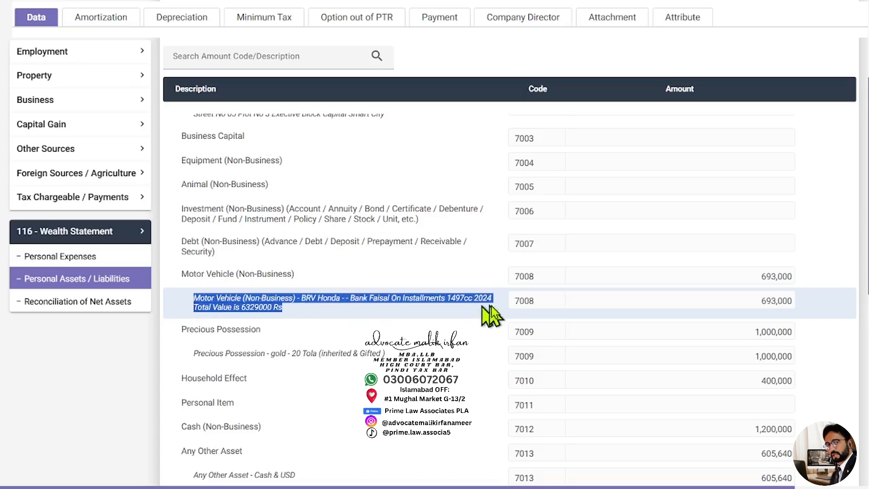
{"action": "left_click", "coordinate": [303, 314]}
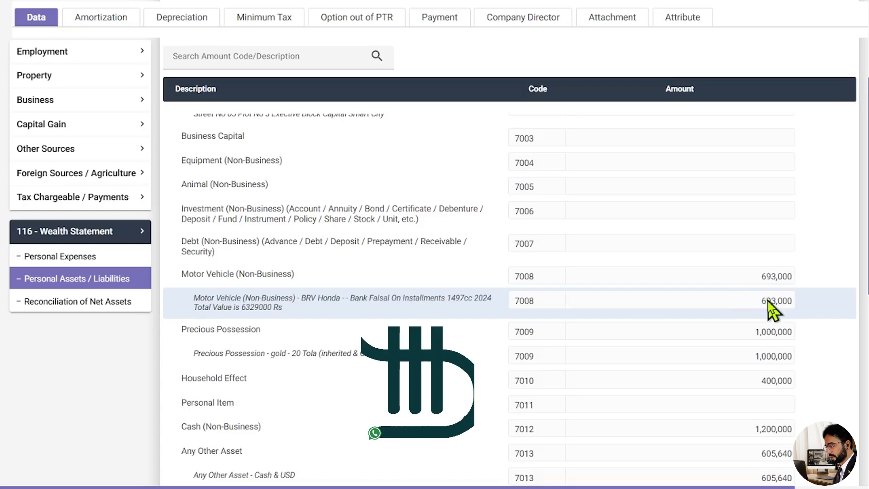
Review the remaining assets and the liabilities, highlighting the BRV Honda Bank Faisal installments entry under Credit (Non-Business).
{"action": "scroll", "coordinate": [773, 311], "scroll_direction": "down", "scroll_amount": 3}
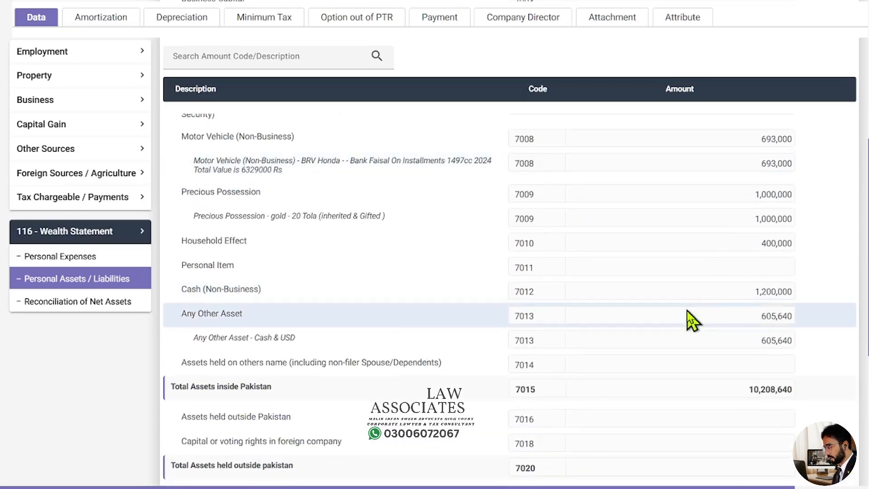
{"action": "scroll", "coordinate": [692, 320], "scroll_direction": "down", "scroll_amount": 3}
{"action": "scroll", "coordinate": [691, 320], "scroll_direction": "down", "scroll_amount": 2}
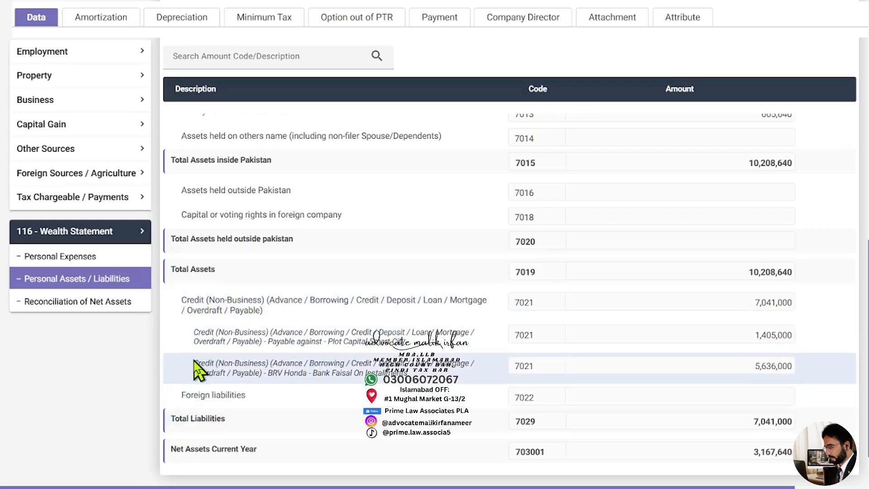
{"action": "left_click_drag", "start_coordinate": [198, 360], "coordinate": [797, 375]}
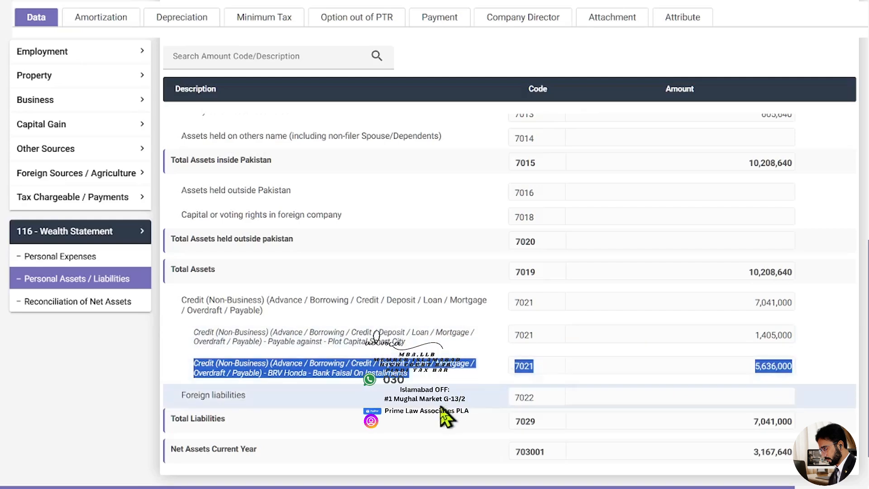
{"action": "left_click", "coordinate": [441, 407]}
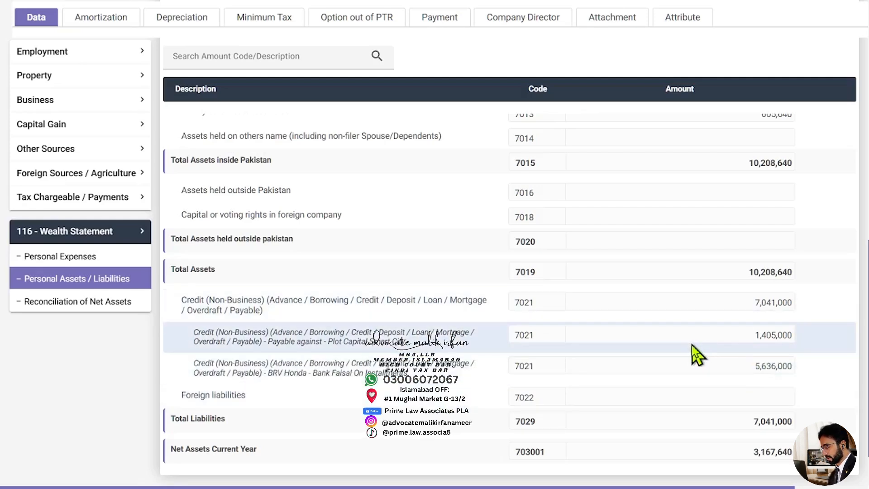
Return to Reconciliation of Net Assets and highlight the BRV Honda installments payable entry under Adjustments in Outflows.
{"action": "left_click", "coordinate": [130, 301]}
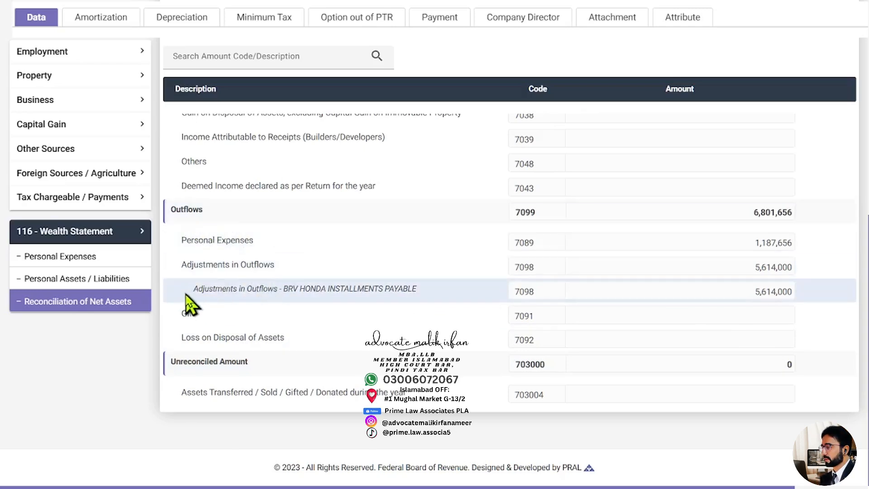
{"action": "left_click_drag", "start_coordinate": [188, 299], "coordinate": [444, 305]}
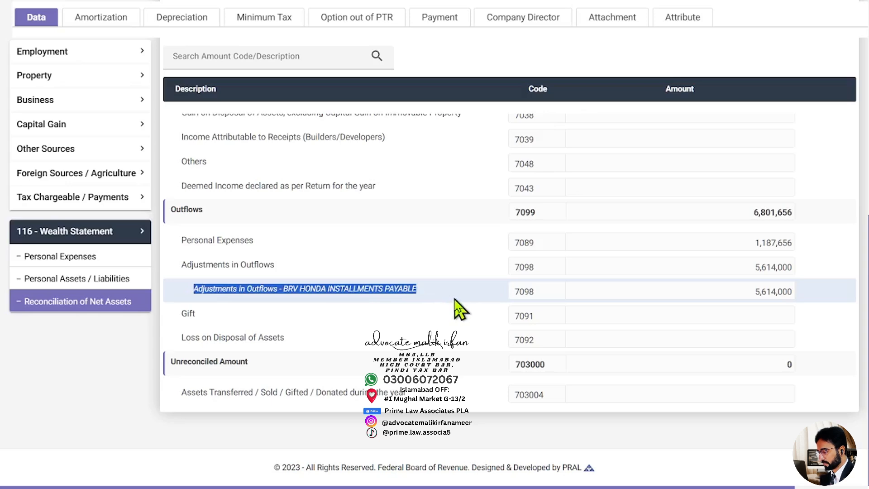
{"action": "left_click", "coordinate": [415, 293]}
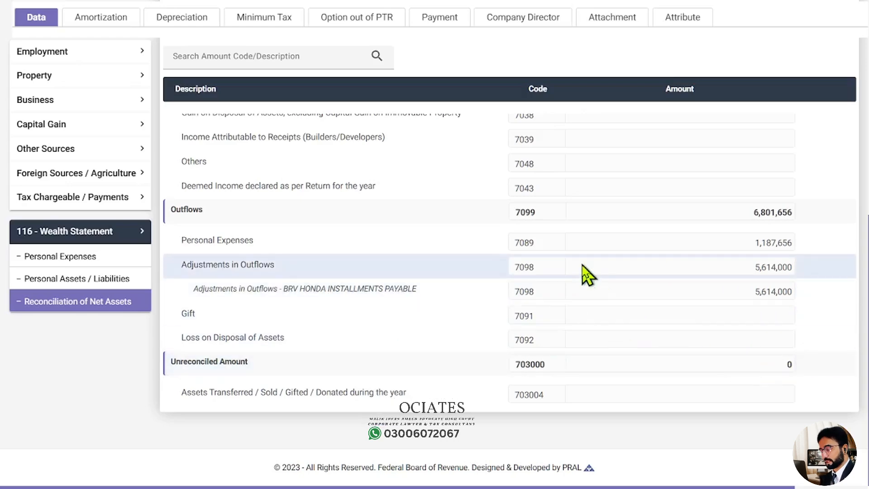
Print the 2025 return and save it as a PDF in Downloads under the suggested file name.
{"action": "scroll", "coordinate": [584, 272], "scroll_direction": "up", "scroll_amount": 8}
{"action": "scroll", "coordinate": [587, 274], "scroll_direction": "up", "scroll_amount": 2}
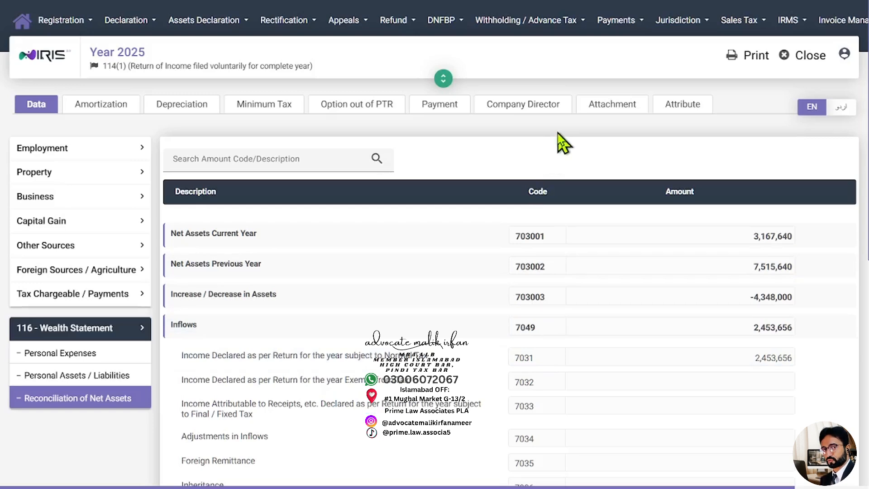
{"action": "left_click", "coordinate": [743, 54]}
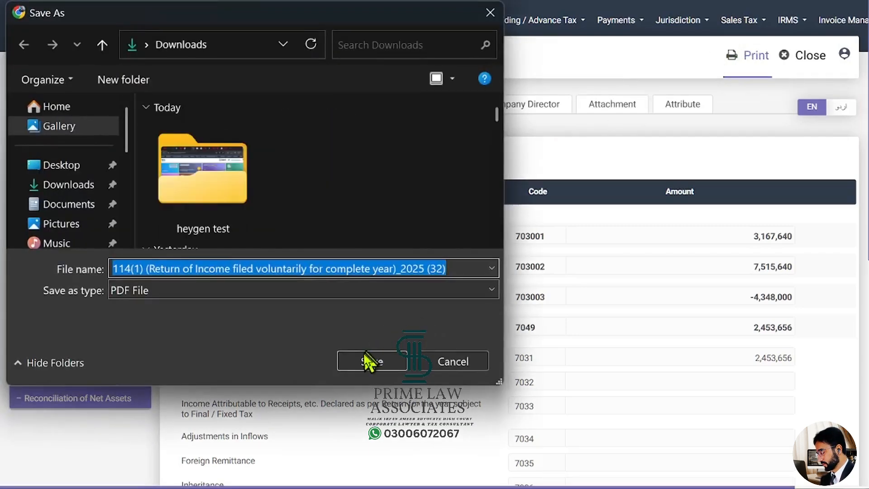
{"action": "left_click", "coordinate": [369, 361]}
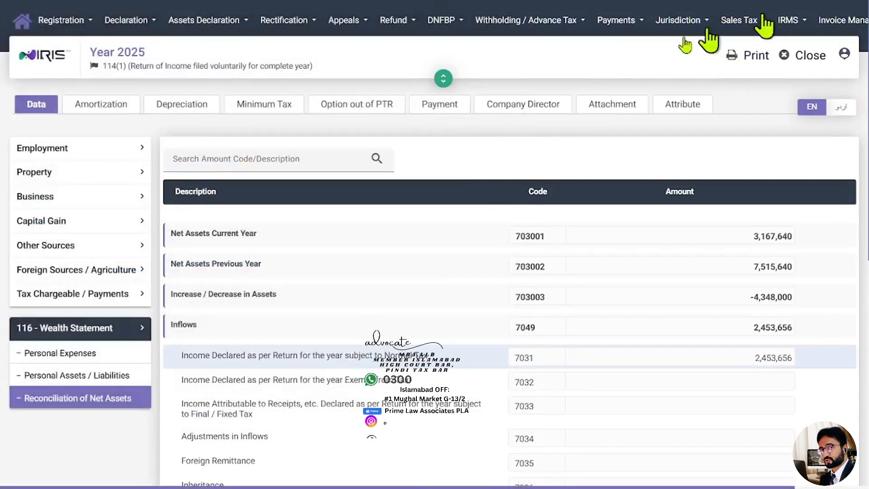